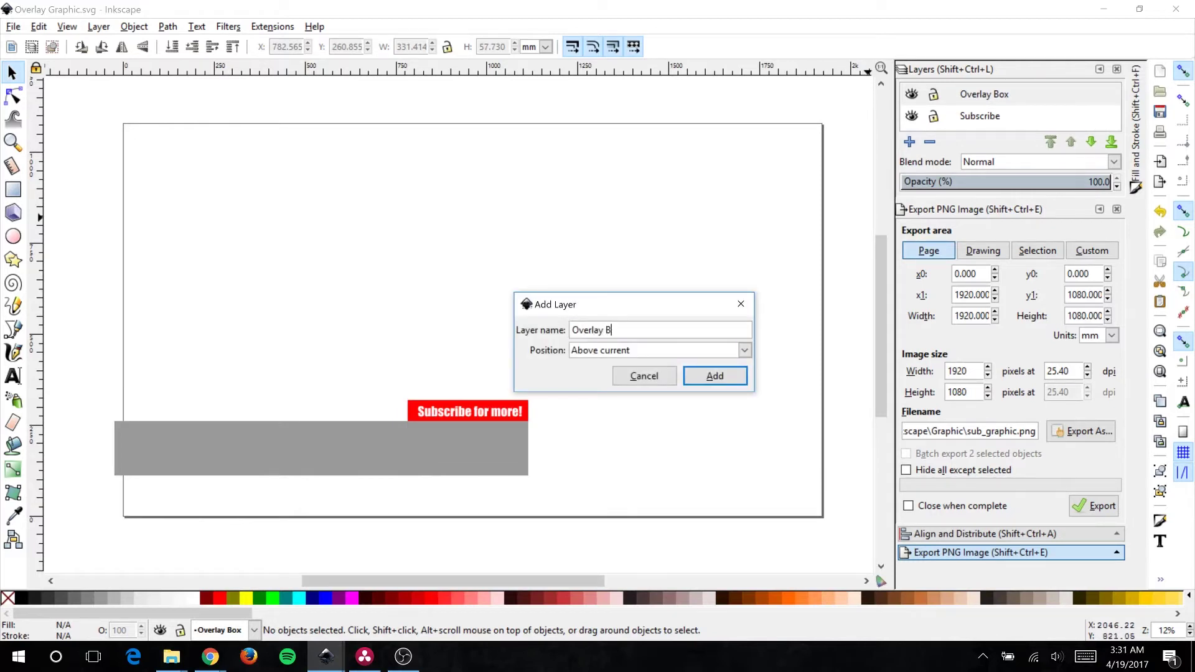
# Step: Confirm adding the new layer named 'Overlay Box 2'
pyautogui.press('Return')
# Step: Add another new layer named 'Subscribe 2'
pyautogui.hotkey('ctrl', 'pagedown')
pyautogui.hotkey('ctrl', 'pagedown')
pyautogui.hotkey('shift', 'ctrl', 'n')
pyautogui.write('2')
pyautogui.press('Return')
# Step: Make Overlay Box 2 the current layer and pick the Rectangle tool
pyautogui.scroll(1, 1017, 107)
pyautogui.scroll(-2, 1018, 107)
pyautogui.scroll(1, 1018, 107)
pyautogui.click(983, 96)
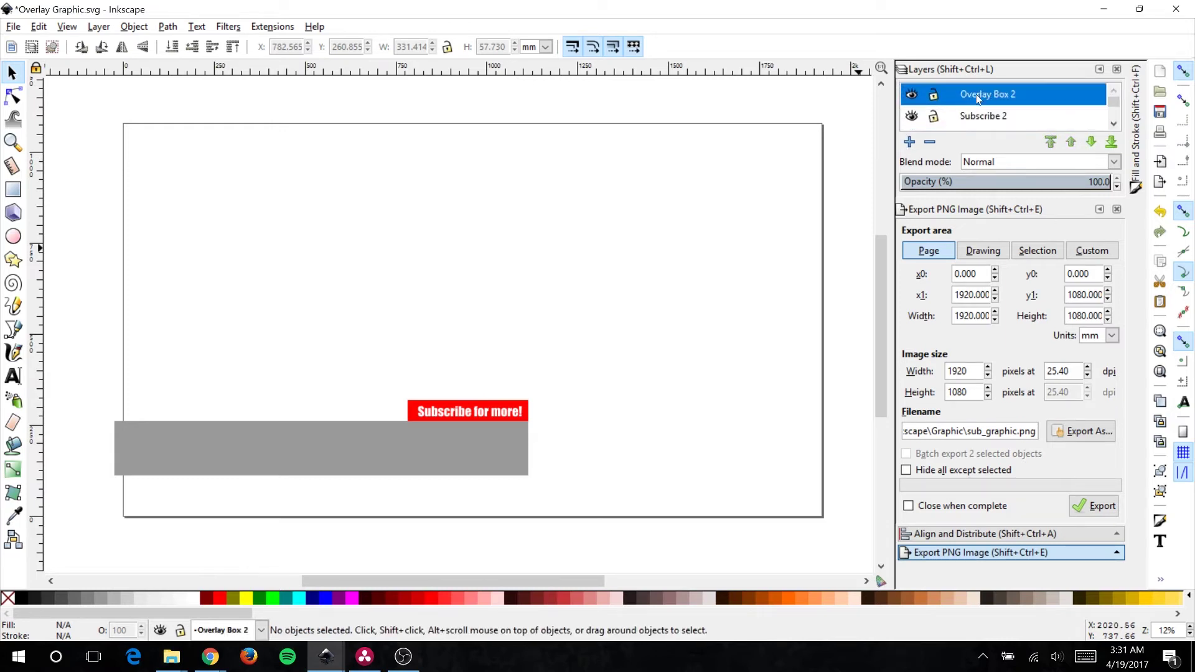
pyautogui.click(11, 188)
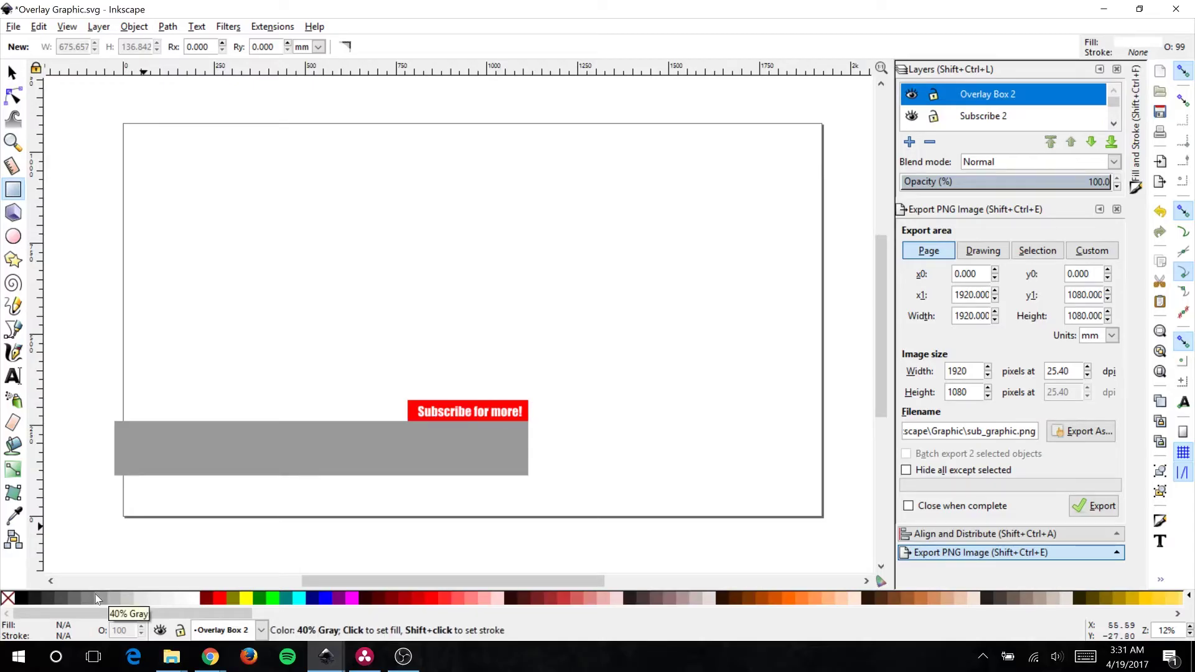
# Step: Draw a 40% Gray rectangle above the existing lower-third bar
pyautogui.click(97, 599)
pyautogui.moveTo(110, 285); pyautogui.dragTo(525, 341)
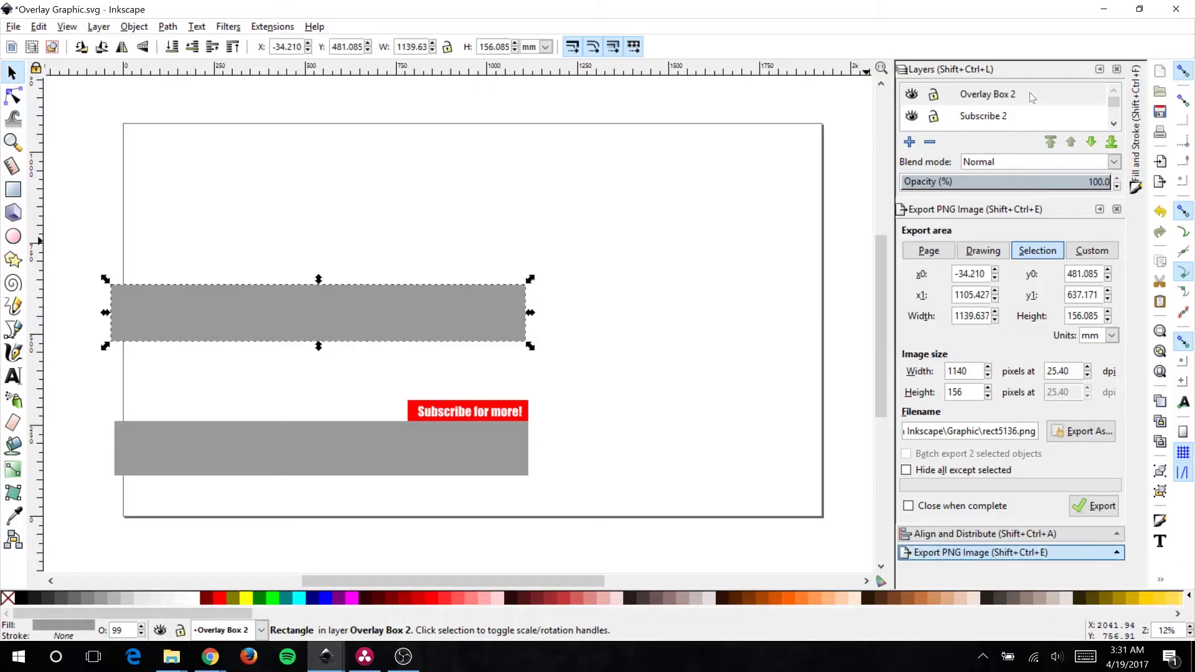
# Step: On the Subscribe 2 layer, draw a red banner rectangle above the new grey bar
pyautogui.click(998, 117)
pyautogui.click(18, 193)
pyautogui.moveTo(397, 264); pyautogui.dragTo(525, 284)
pyautogui.press('s')
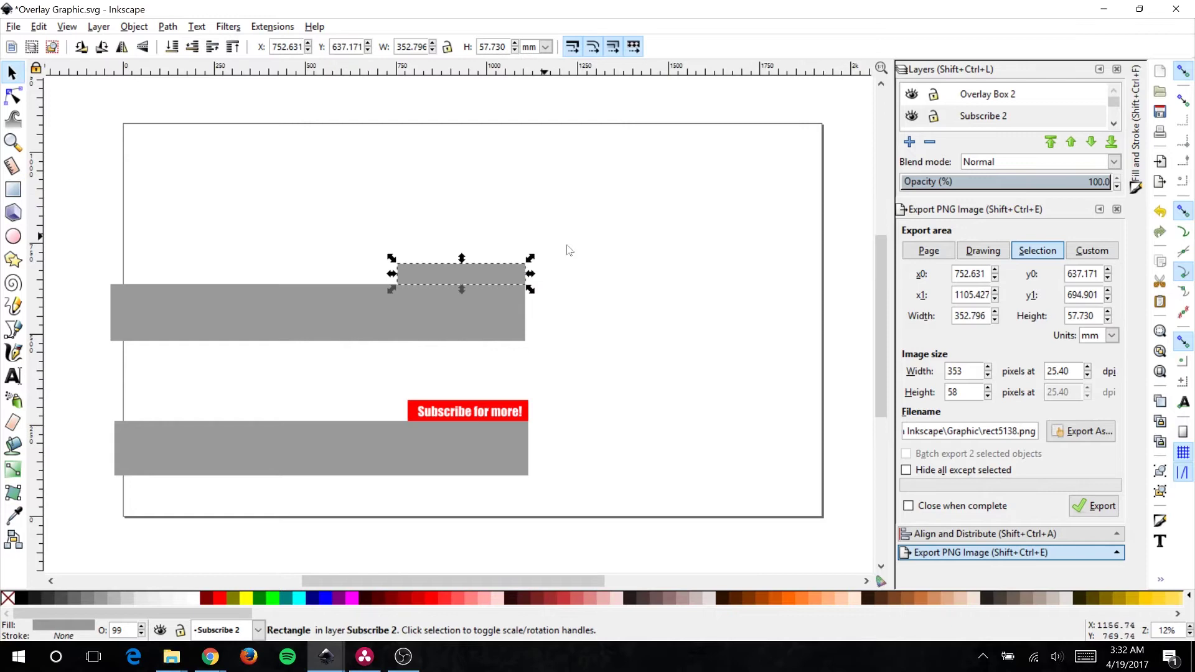
pyautogui.click(219, 599)
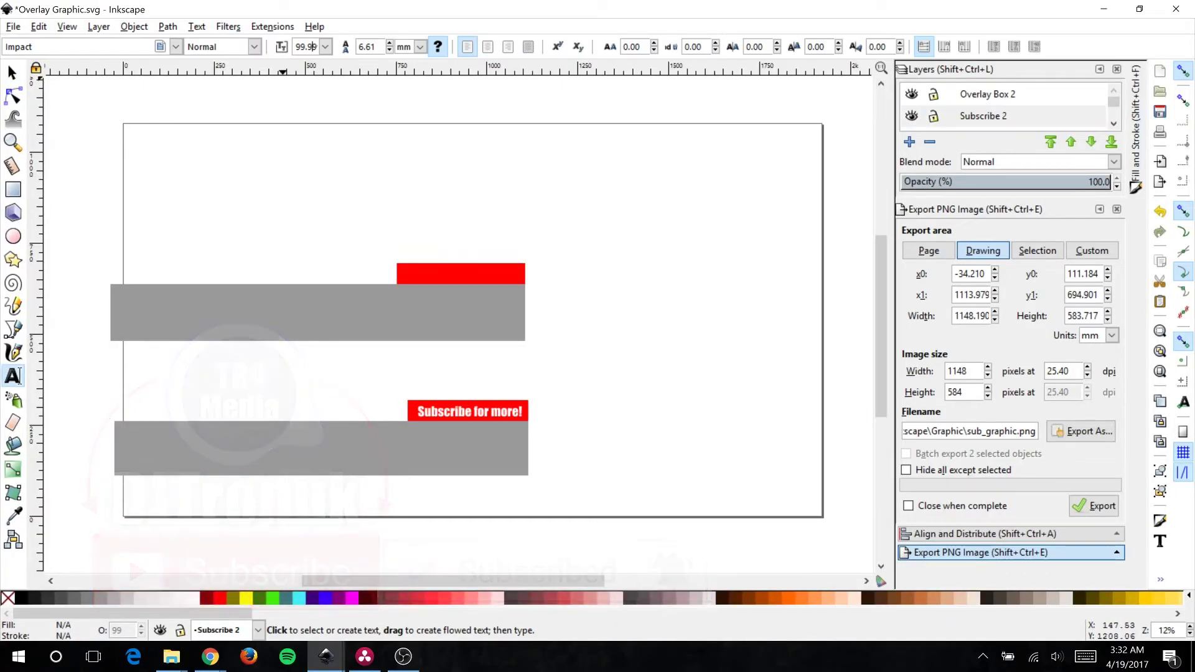
# Step: Change the banner text's font size and select the Subscribe for more! text
pyautogui.tripleClick(306, 47)
pyautogui.write('1Subscribe for more!')
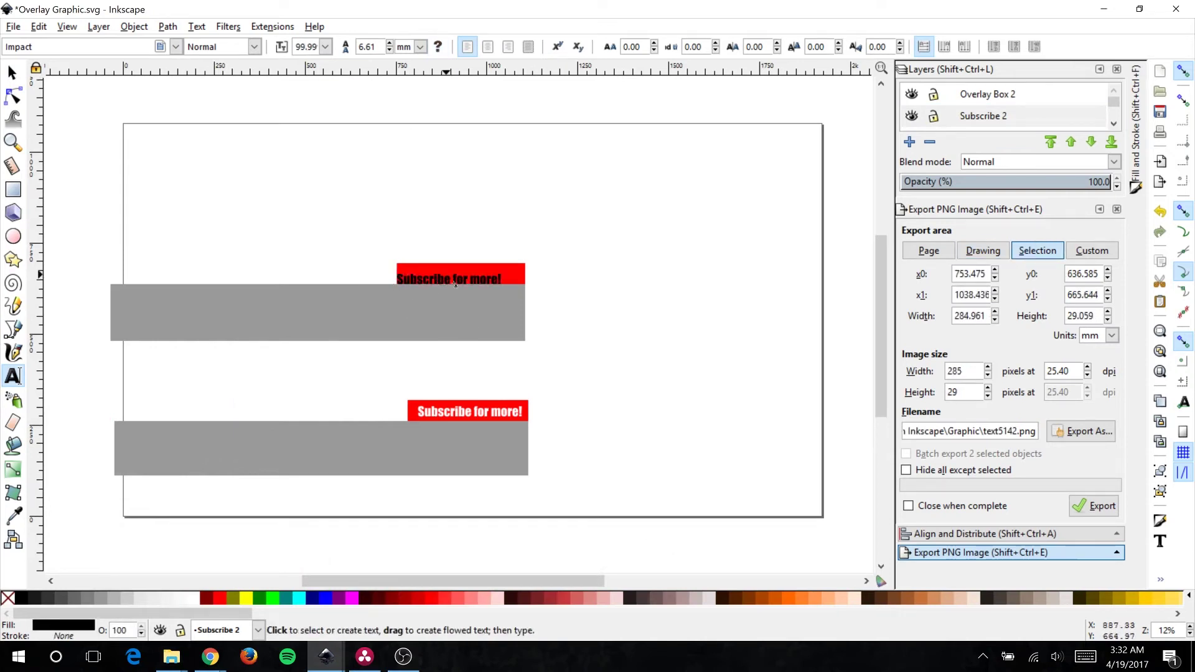
pyautogui.click(11, 72)
pyautogui.click(455, 311)
pyautogui.click(455, 276)
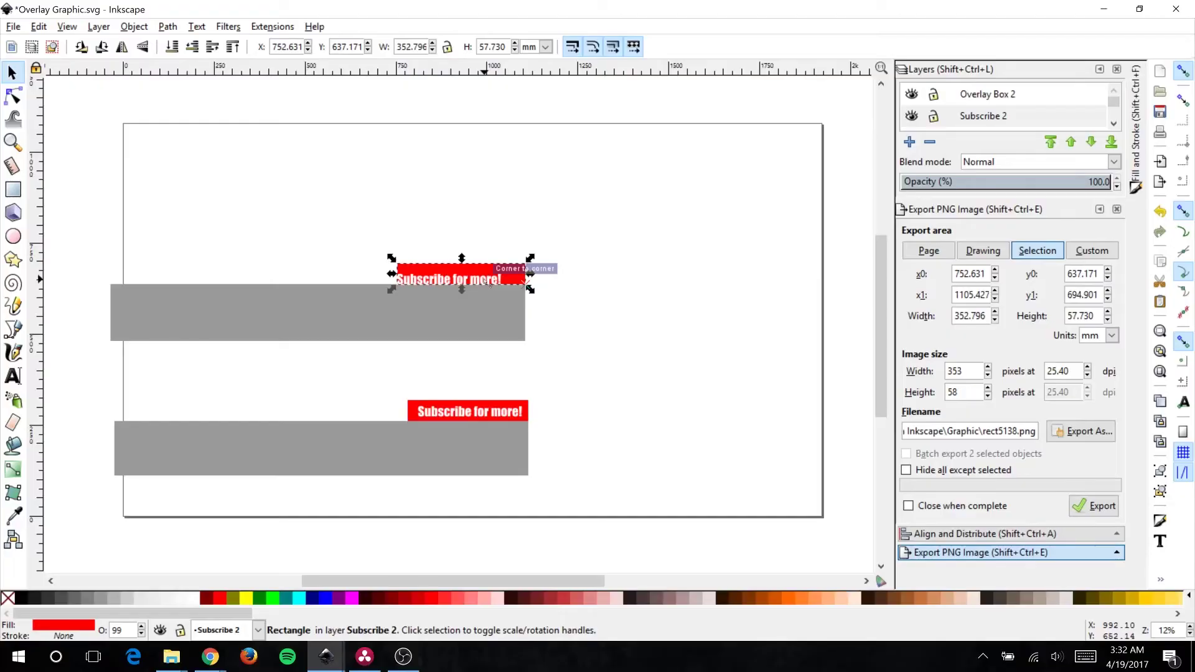
# Step: Nudge the Subscribe for more! text slightly left onto the new banner, then deselect
pyautogui.moveTo(473, 274); pyautogui.dragTo(464, 274)
pyautogui.click(564, 244)
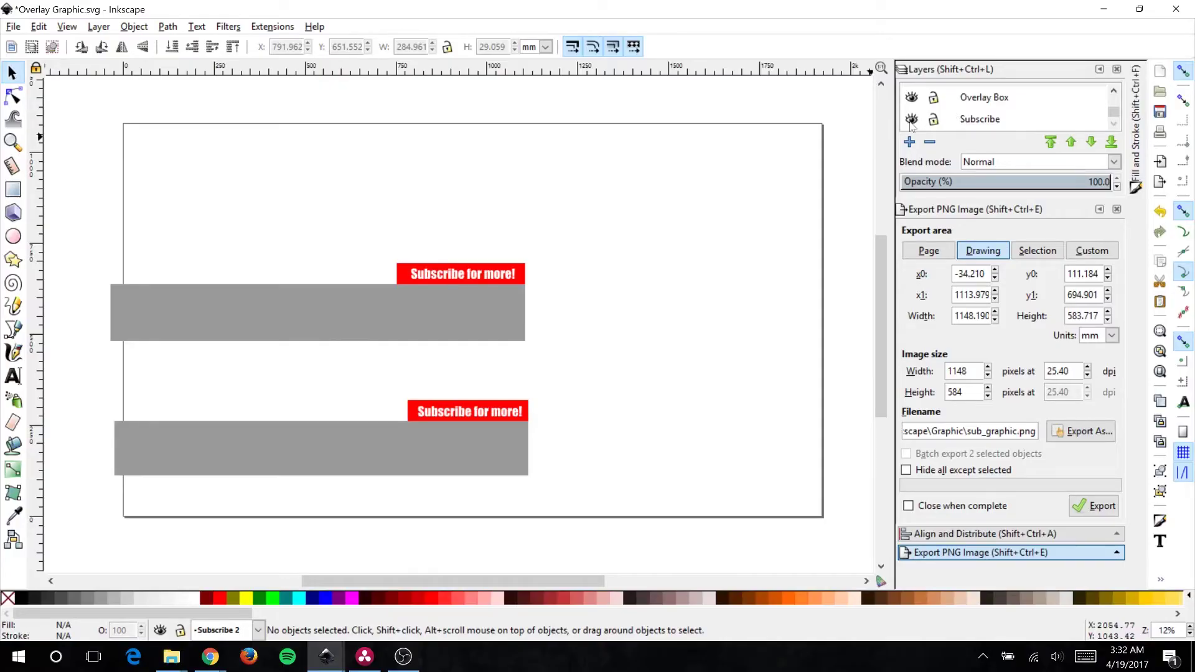
# Step: Hide the original overlay layers and move the new overlay down to the lower-third position
pyautogui.click(911, 119)
pyautogui.click(912, 97)
pyautogui.moveTo(90, 206); pyautogui.dragTo(597, 379)
pyautogui.scroll(2, 988, 127)
pyautogui.moveTo(359, 309); pyautogui.dragTo(359, 448)
pyautogui.click(455, 319)
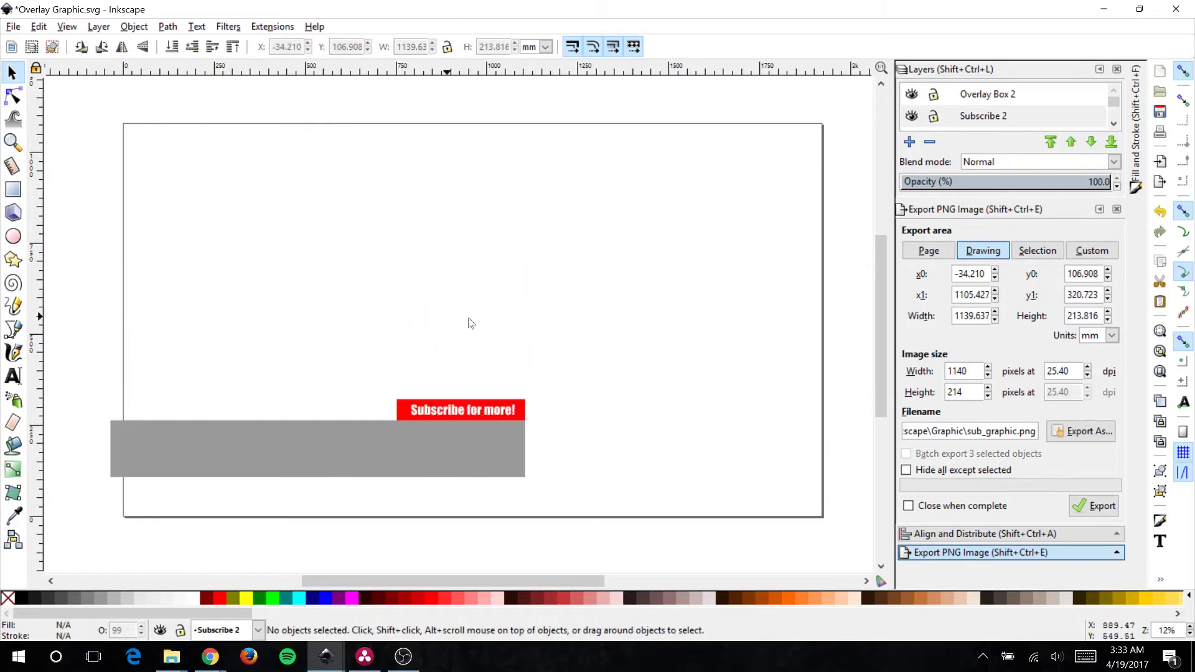
# Step: Hide Subscribe 2, export the grey box as overlay_box2.png, and begin the banner export
pyautogui.click(912, 117)
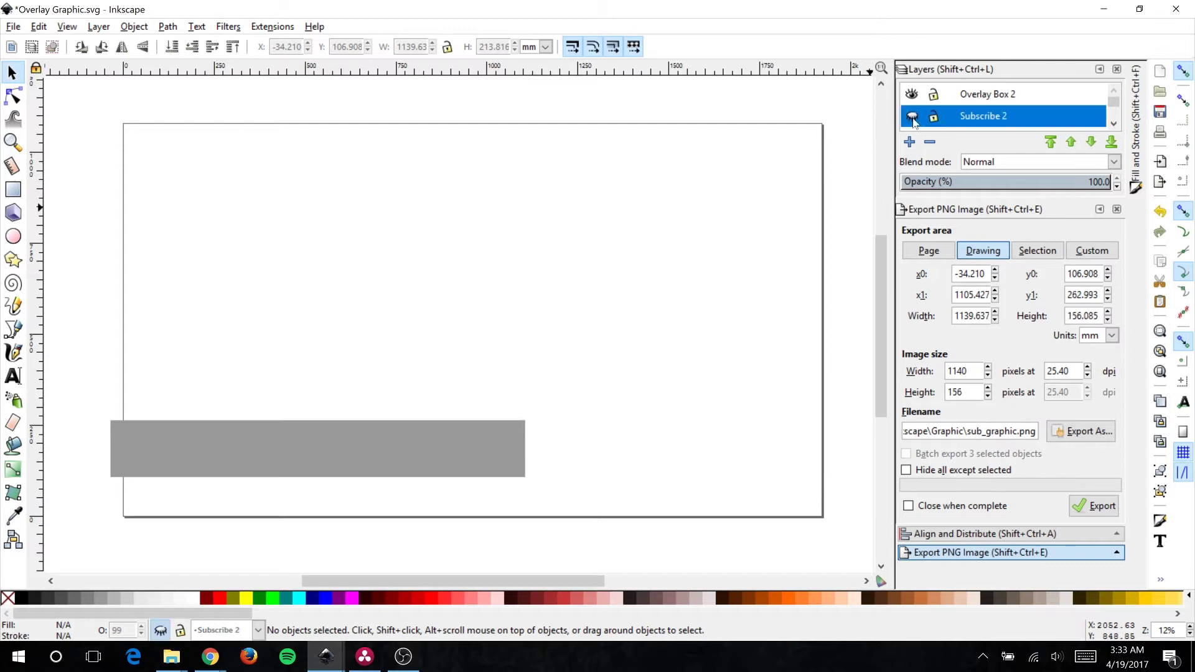
pyautogui.click(1096, 432)
pyautogui.write('overlay_box2')
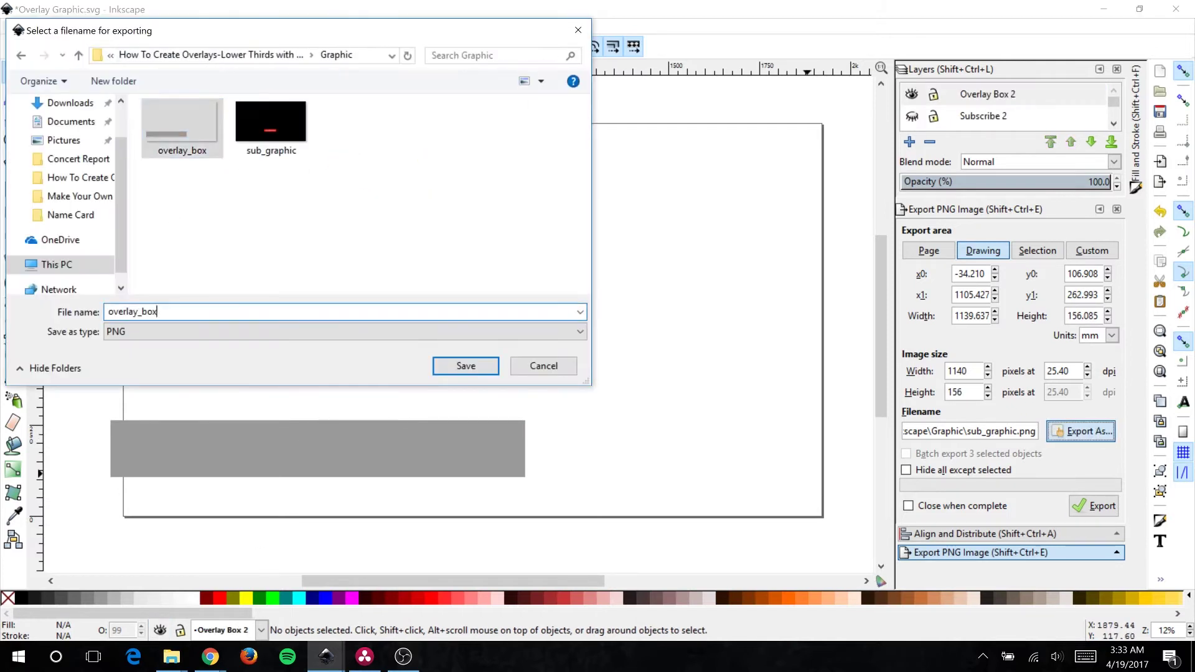
pyautogui.press('Return')
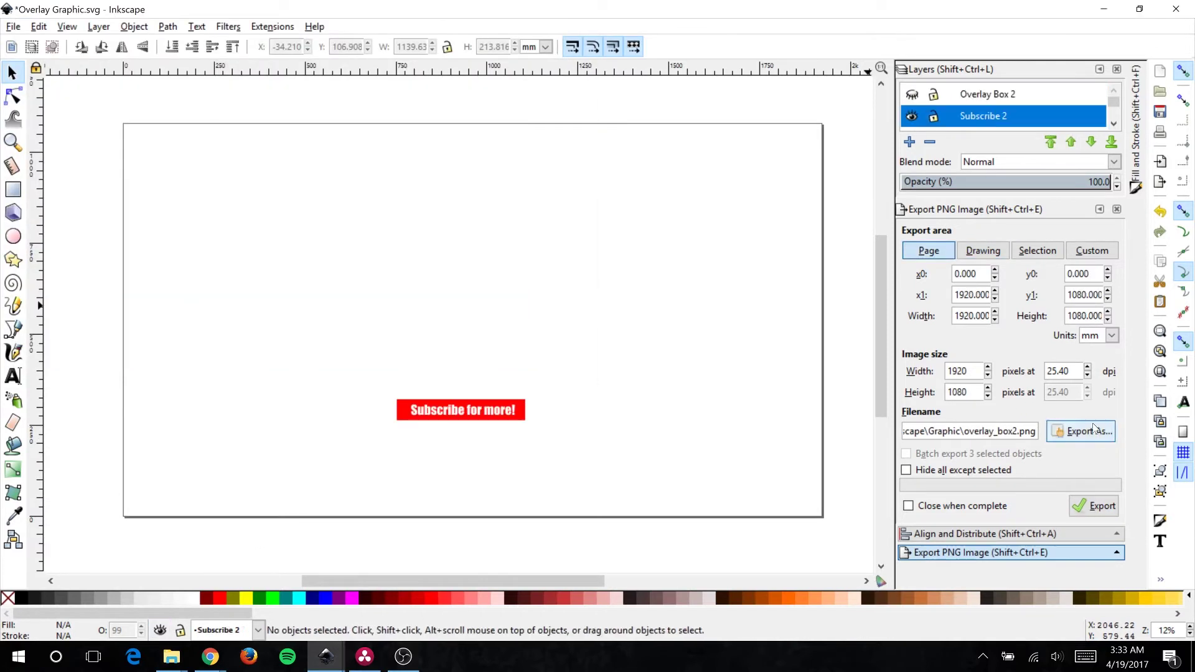
pyautogui.click(1094, 429)
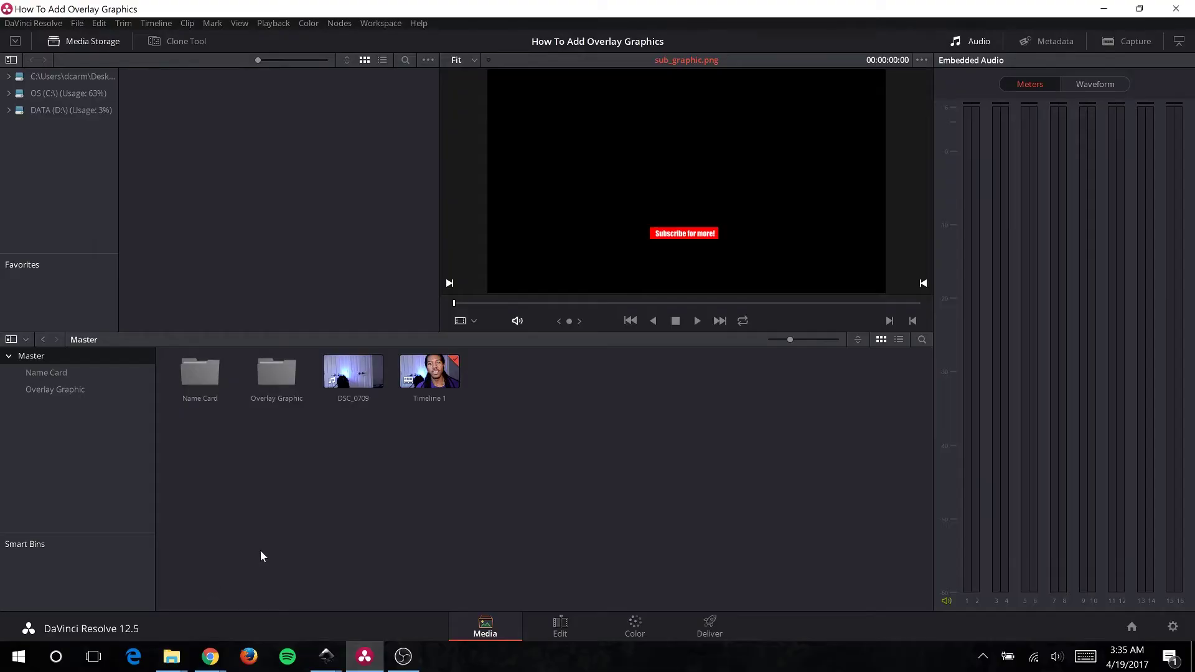
# Step: Create a Name Card 2 bin and import the name card 2 and sub graphic 2 images
pyautogui.rightClick(482, 477)
pyautogui.click(544, 55)
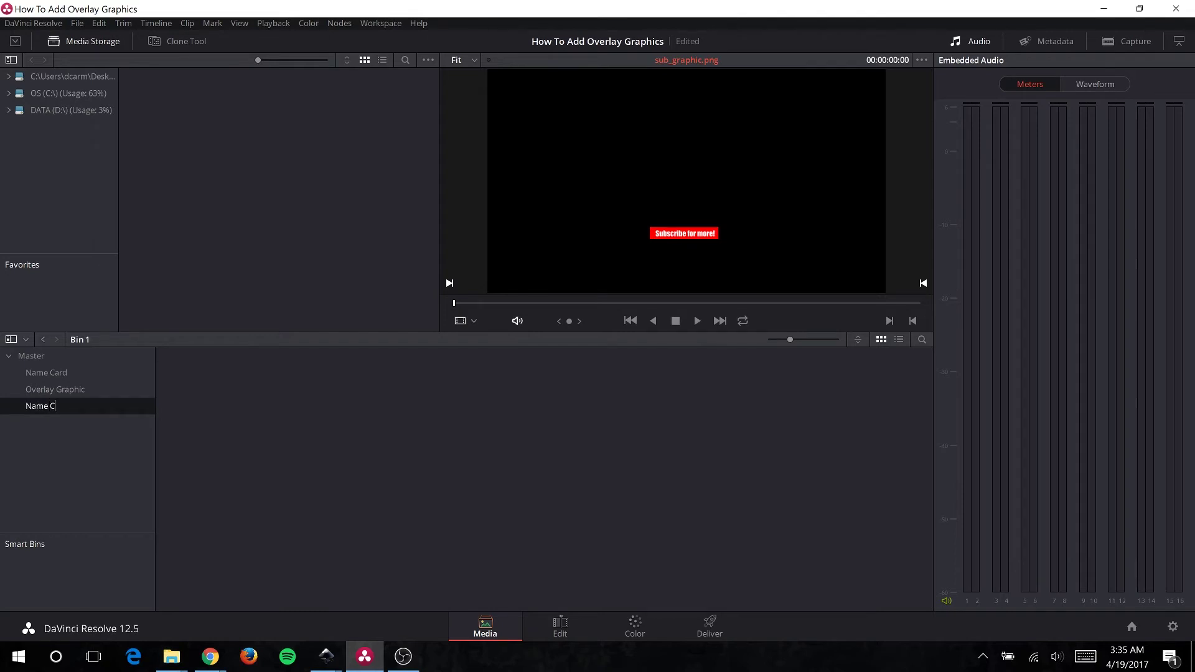
pyautogui.moveTo(171, 656)
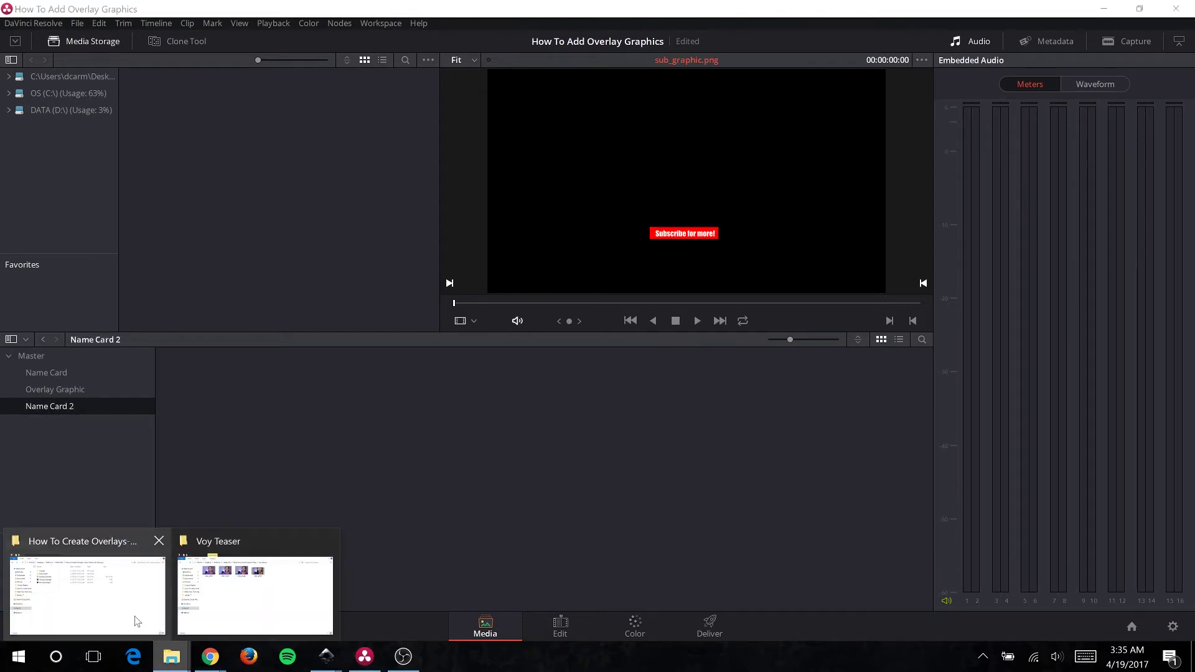
pyautogui.click(81, 591)
pyautogui.doubleClick(392, 278)
pyautogui.click(552, 273)
pyautogui.keyDown('ctrl'); pyautogui.click(367, 274); pyautogui.keyUp('ctrl')
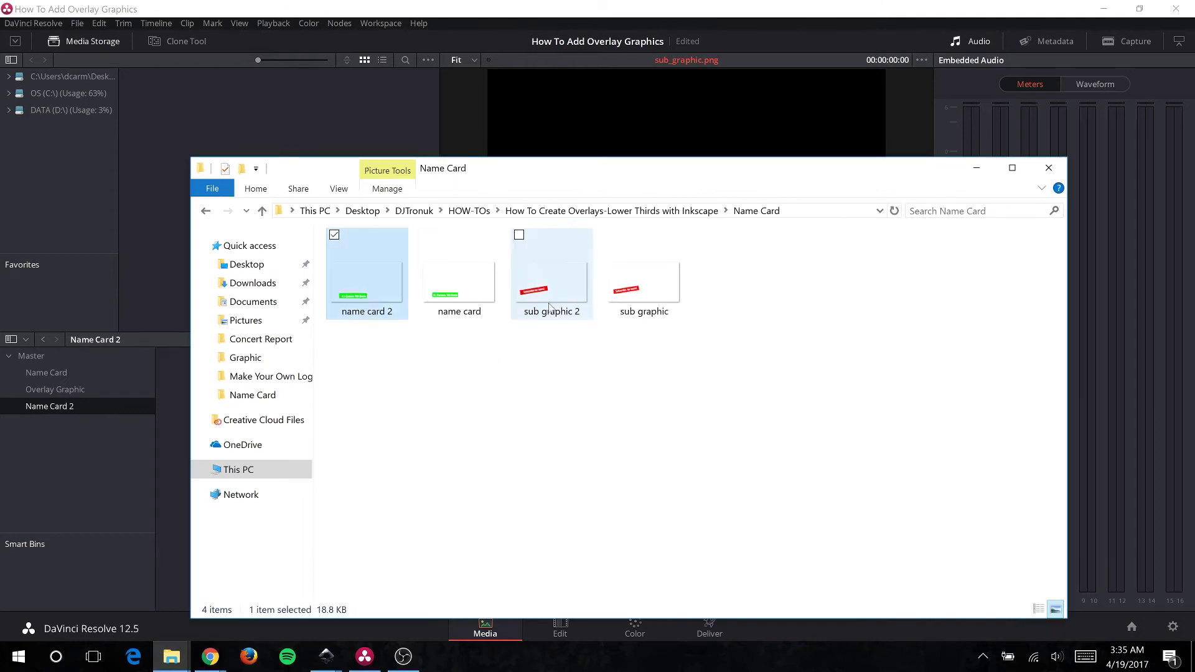
pyautogui.moveTo(557, 279); pyautogui.dragTo(167, 420)
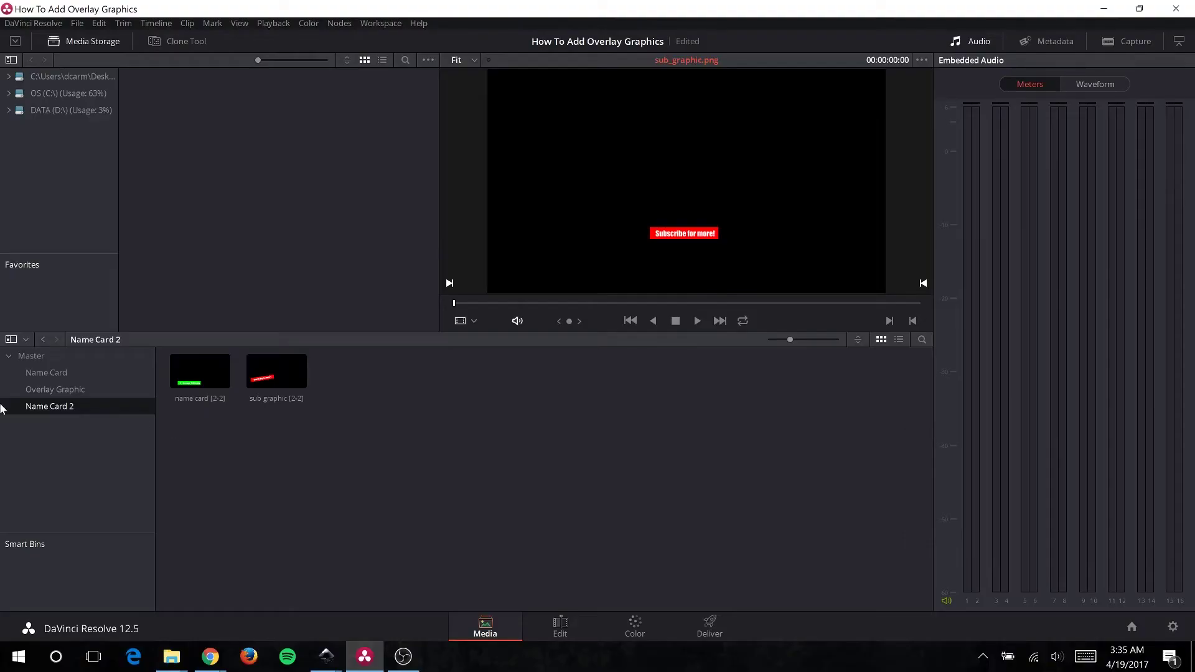
# Step: Create another new bin in the Master media pool
pyautogui.click(35, 355)
pyautogui.rightClick(480, 348)
pyautogui.click(498, 43)
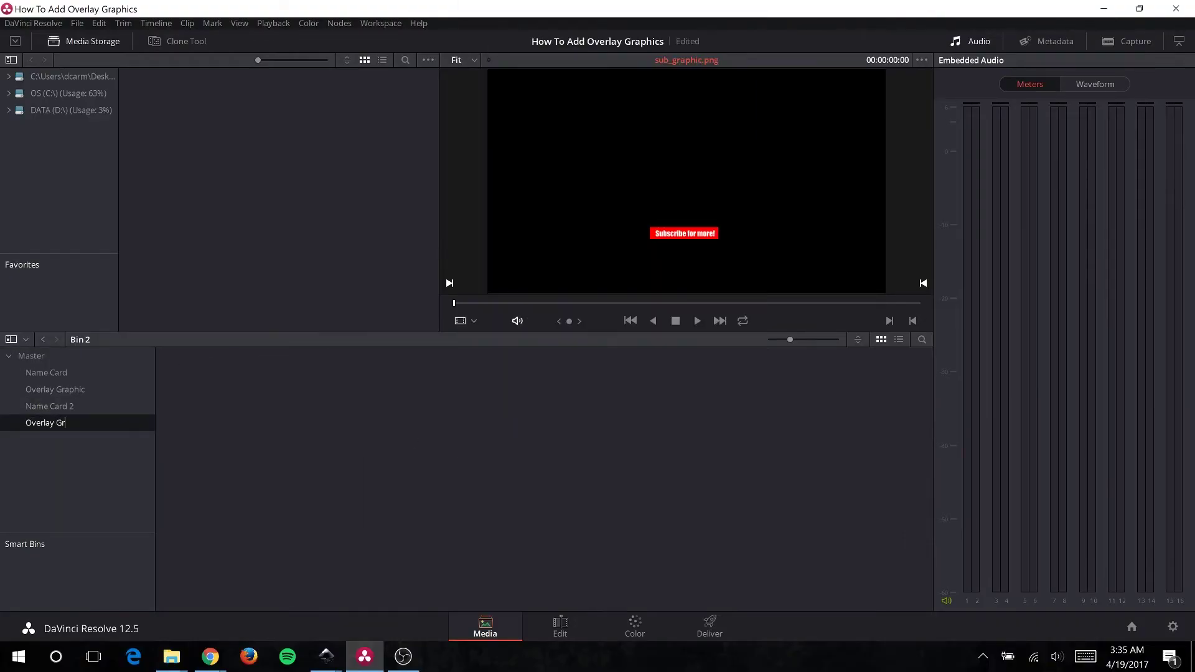
# Step: Import overlay_box2 and sub_graphic2 from the Graphic folder into the Overlay Graphic 2 bin
pyautogui.click(171, 656)
pyautogui.click(262, 211)
pyautogui.doubleClick(379, 256)
pyautogui.click(485, 310)
pyautogui.keyDown('ctrl'); pyautogui.click(681, 283); pyautogui.keyUp('ctrl')
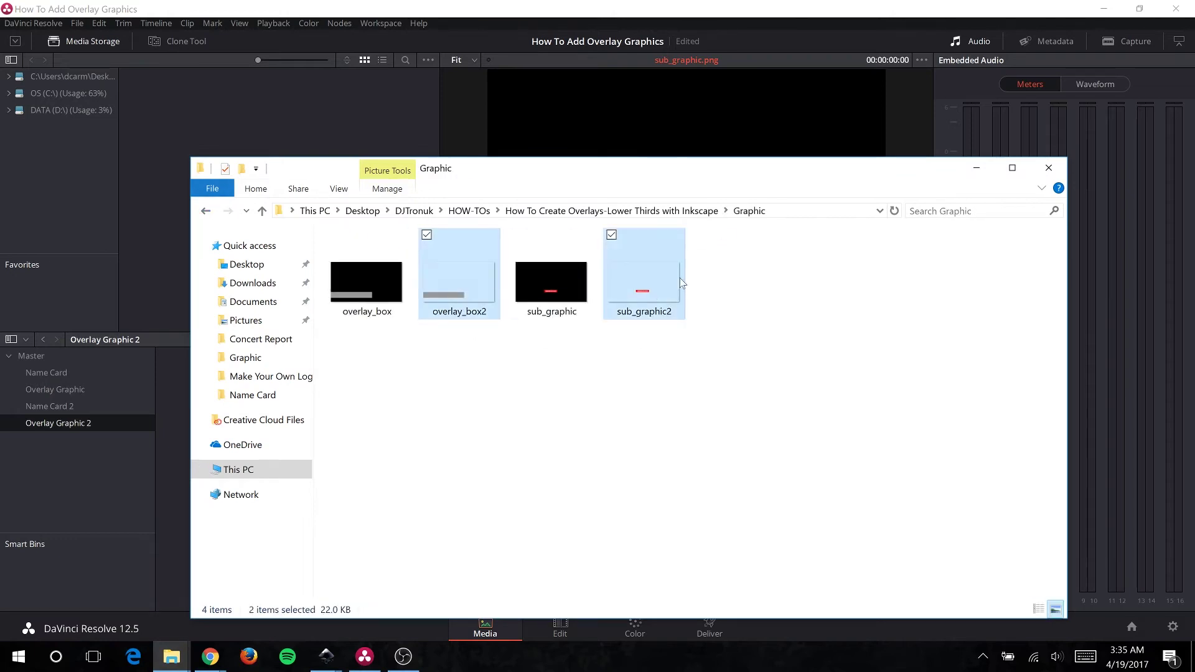
pyautogui.moveTo(452, 275); pyautogui.dragTo(177, 413)
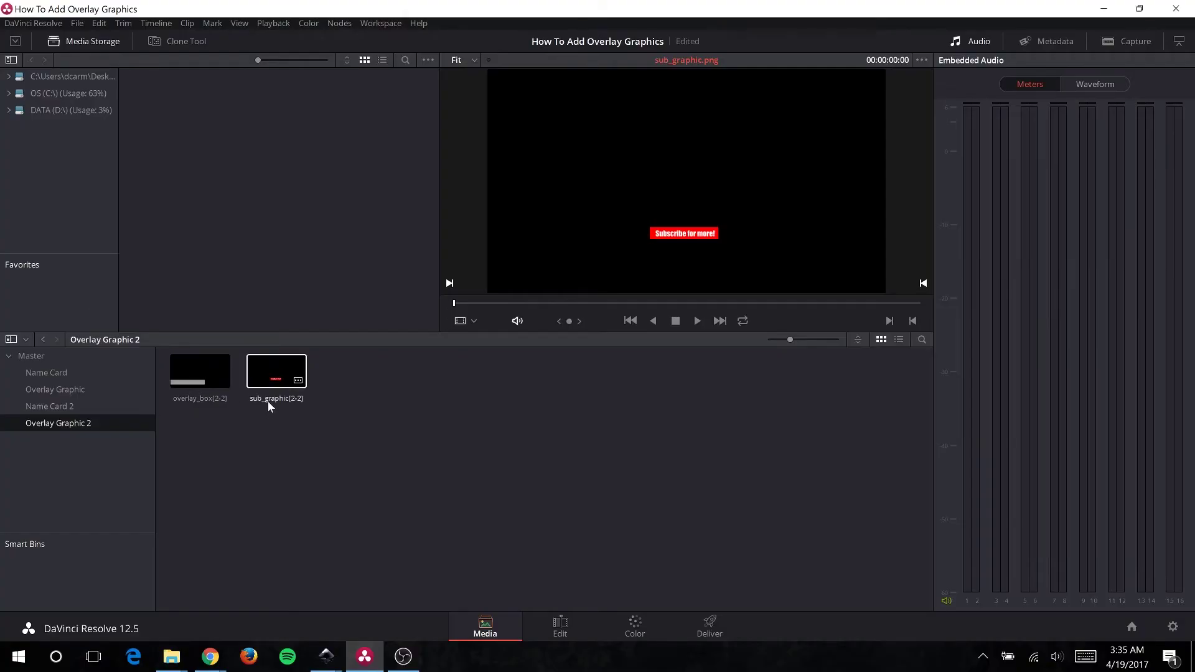
# Step: Open Timeline 1, add the DSC_0709 clip to it, and zoom the timeline out
pyautogui.click(32, 356)
pyautogui.click(514, 380)
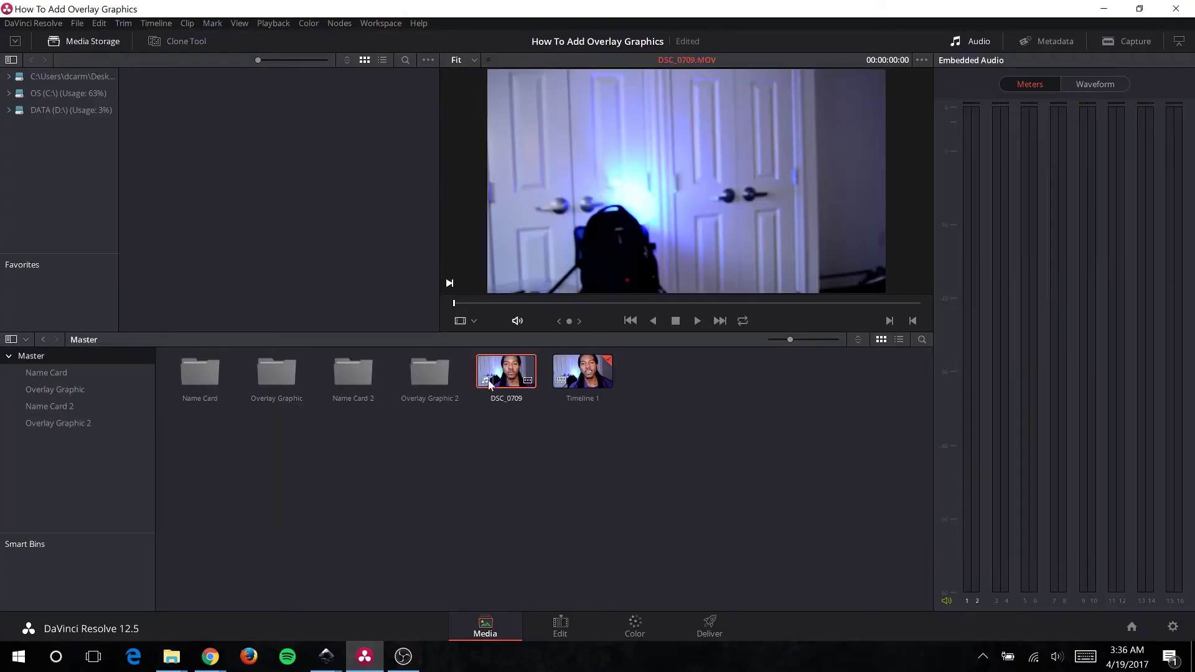
pyautogui.doubleClick(584, 373)
pyautogui.moveTo(588, 608); pyautogui.dragTo(742, 571)
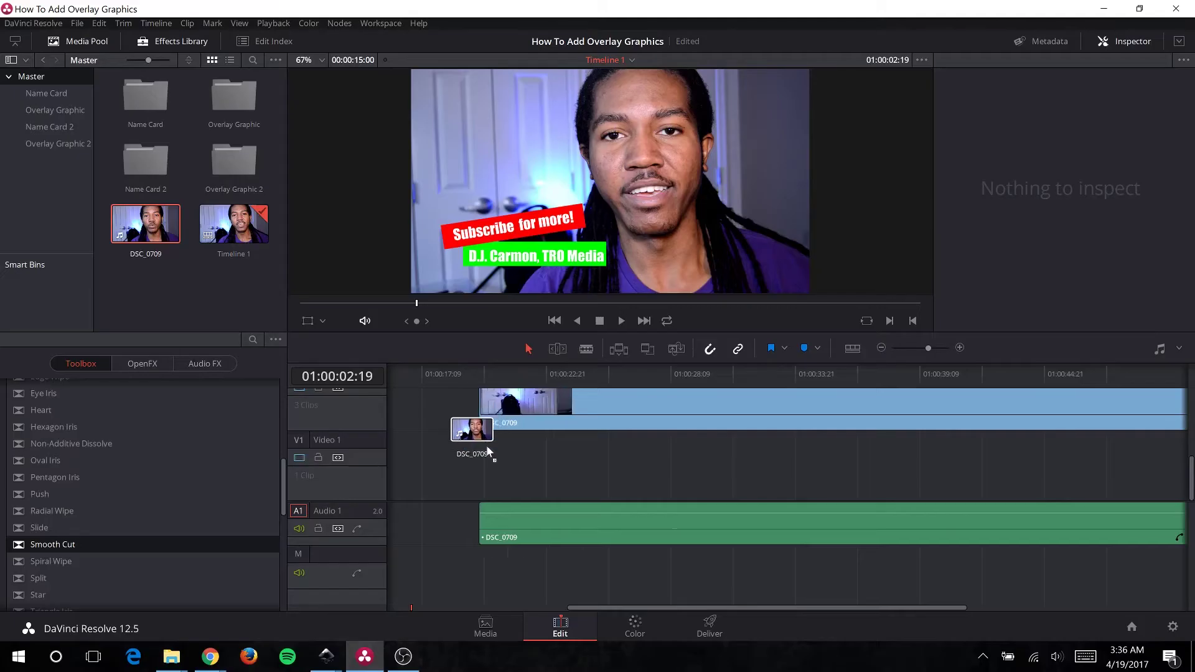
pyautogui.moveTo(491, 454); pyautogui.dragTo(435, 490)
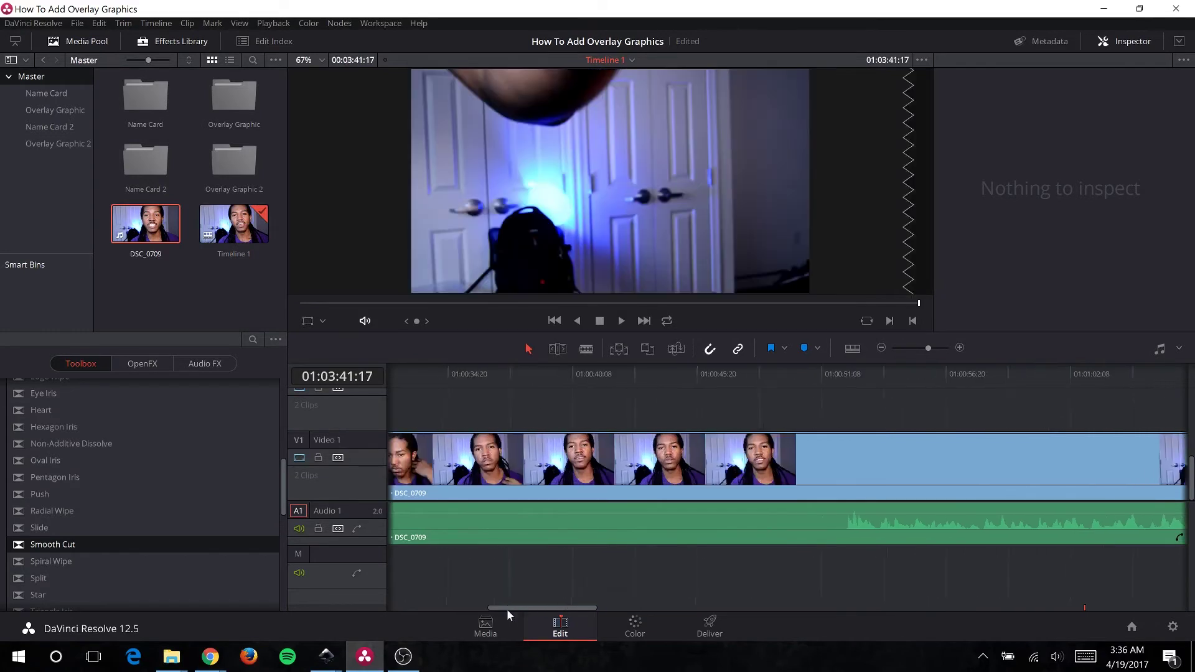
pyautogui.moveTo(506, 608); pyautogui.dragTo(458, 607)
pyautogui.hotkey('ctrl', '-')
pyautogui.hotkey('ctrl', '-')
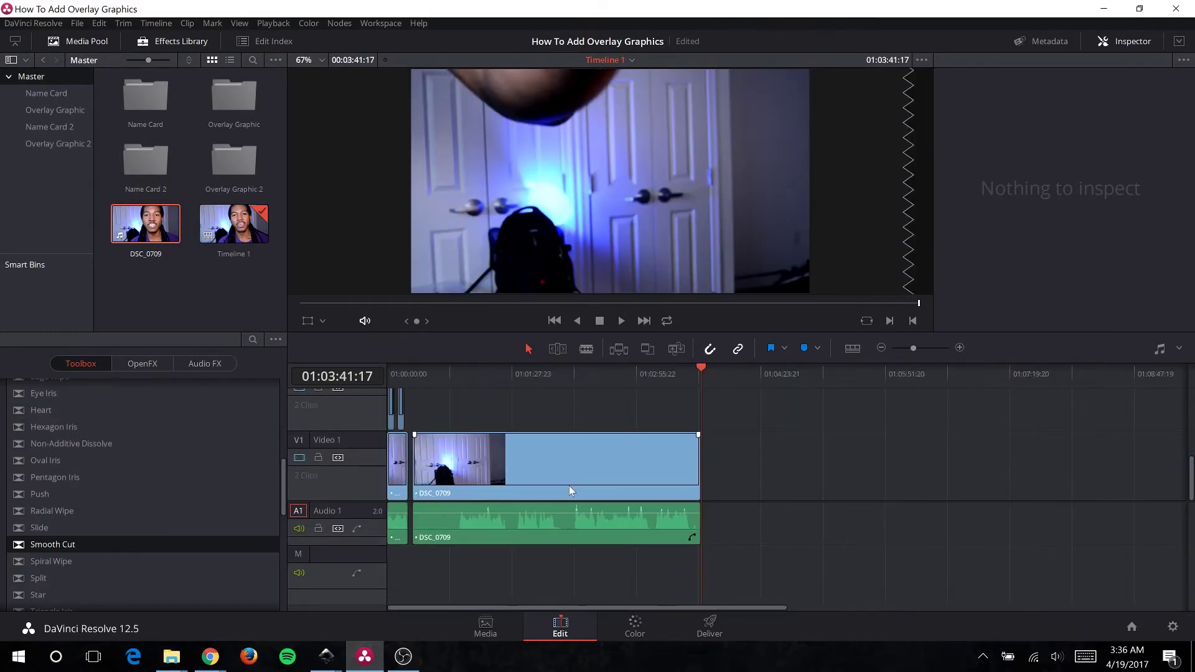
# Step: Zoom the timeline to the clip's start and select both images in the Name Card 2 bin
pyautogui.hotkey('ctrl', '-')
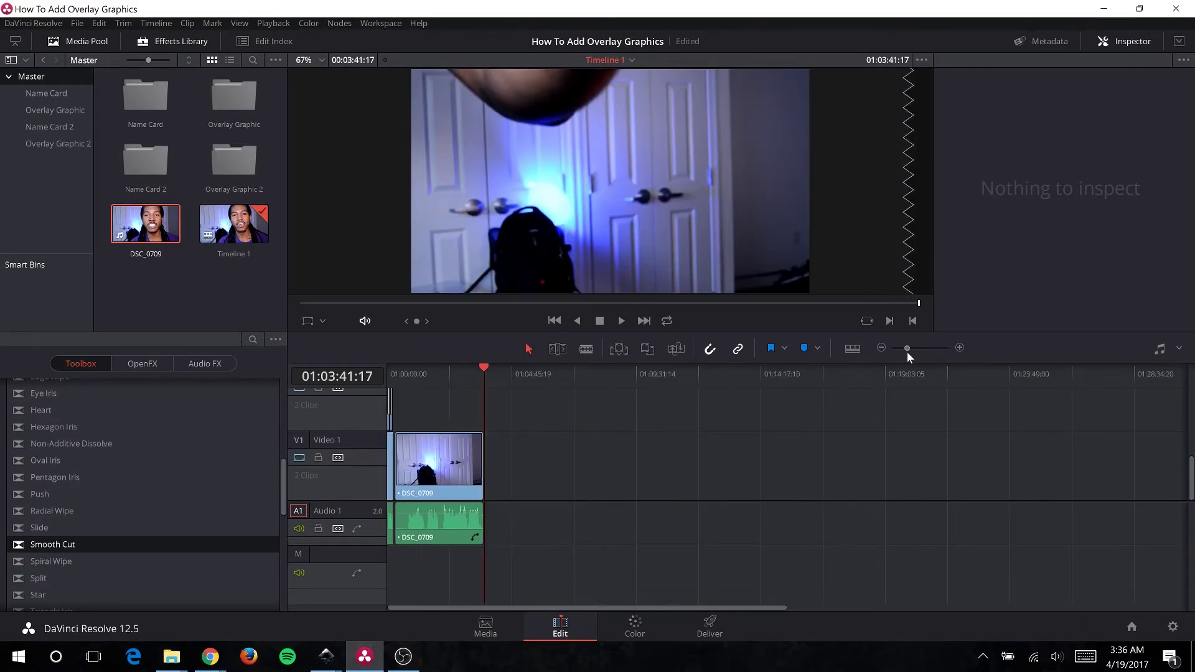
pyautogui.moveTo(910, 349); pyautogui.dragTo(914, 349)
pyautogui.click(425, 374)
pyautogui.moveTo(490, 376); pyautogui.dragTo(501, 368)
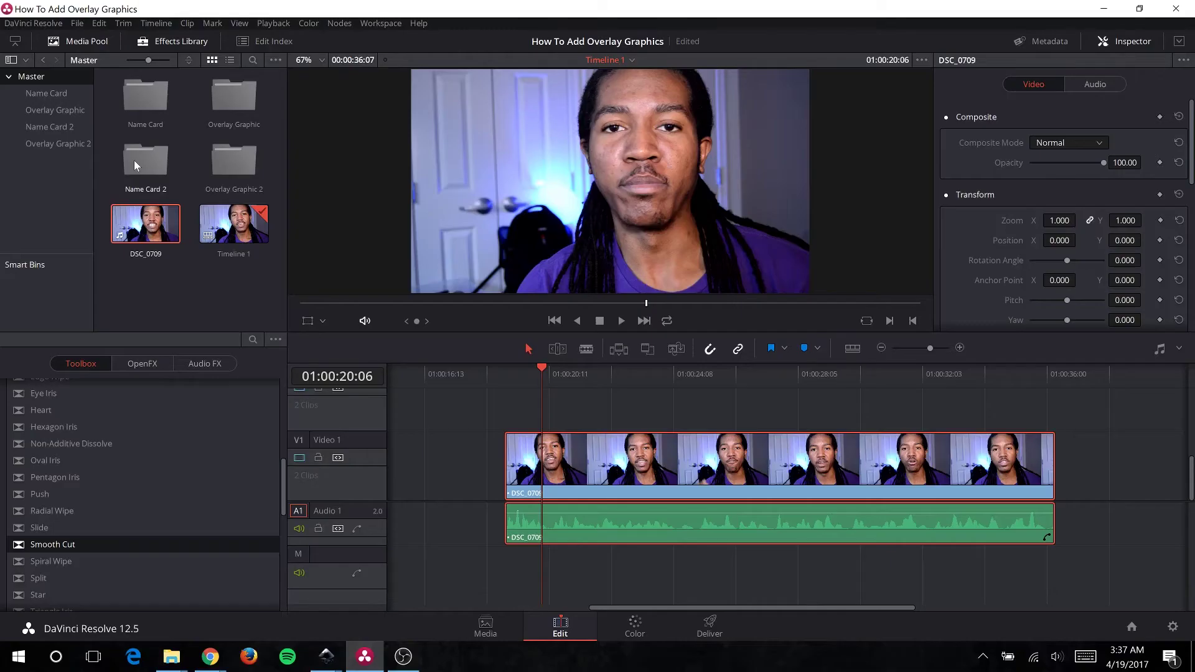
pyautogui.doubleClick(133, 160)
pyautogui.moveTo(267, 160); pyautogui.dragTo(140, 75)
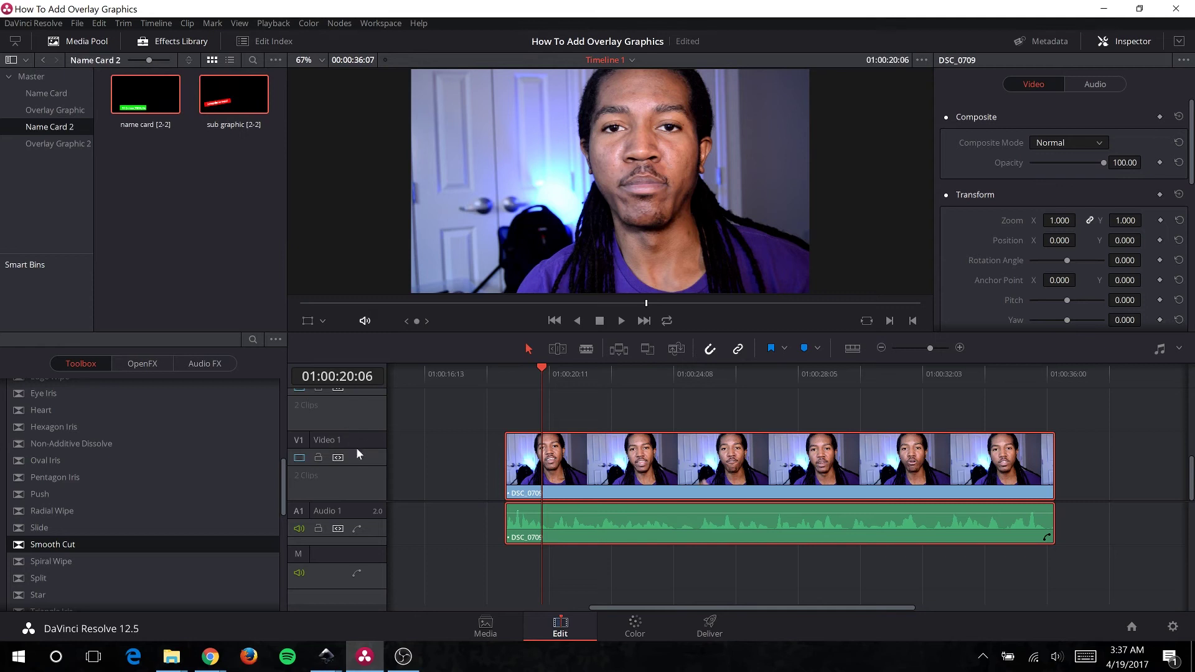
# Step: Place name card on Video 2 and sub graphic on Video 3 above the footage
pyautogui.rightClick(365, 453)
pyautogui.click(363, 426)
pyautogui.scroll(3, 336, 428)
pyautogui.hotkey('ctrl', 'z')
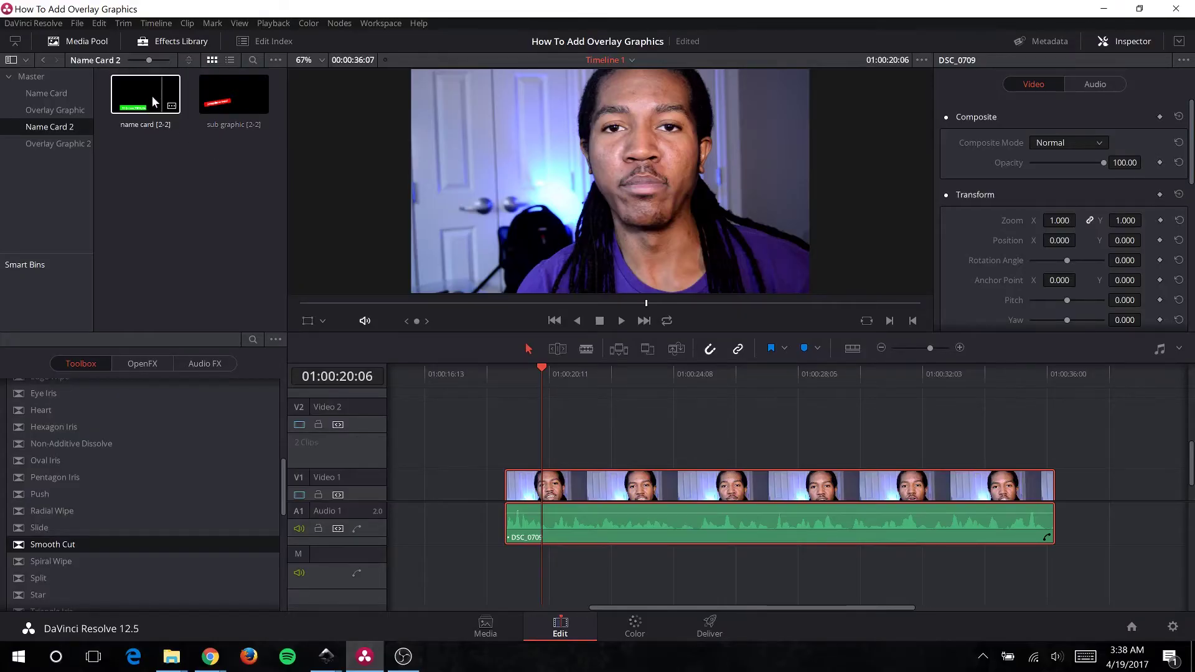
pyautogui.moveTo(151, 95); pyautogui.dragTo(551, 428)
pyautogui.moveTo(234, 95); pyautogui.dragTo(490, 392)
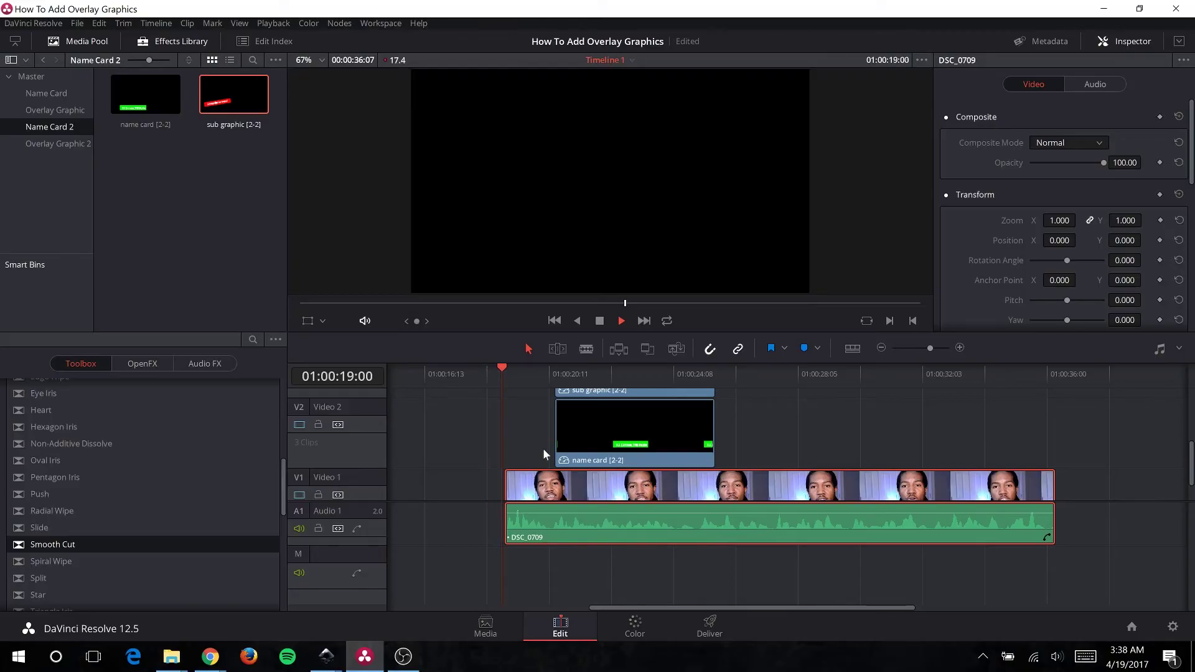
# Step: Preview the name card, then overwrite overlay_box onto Video 2 at the playhead
pyautogui.press('space')
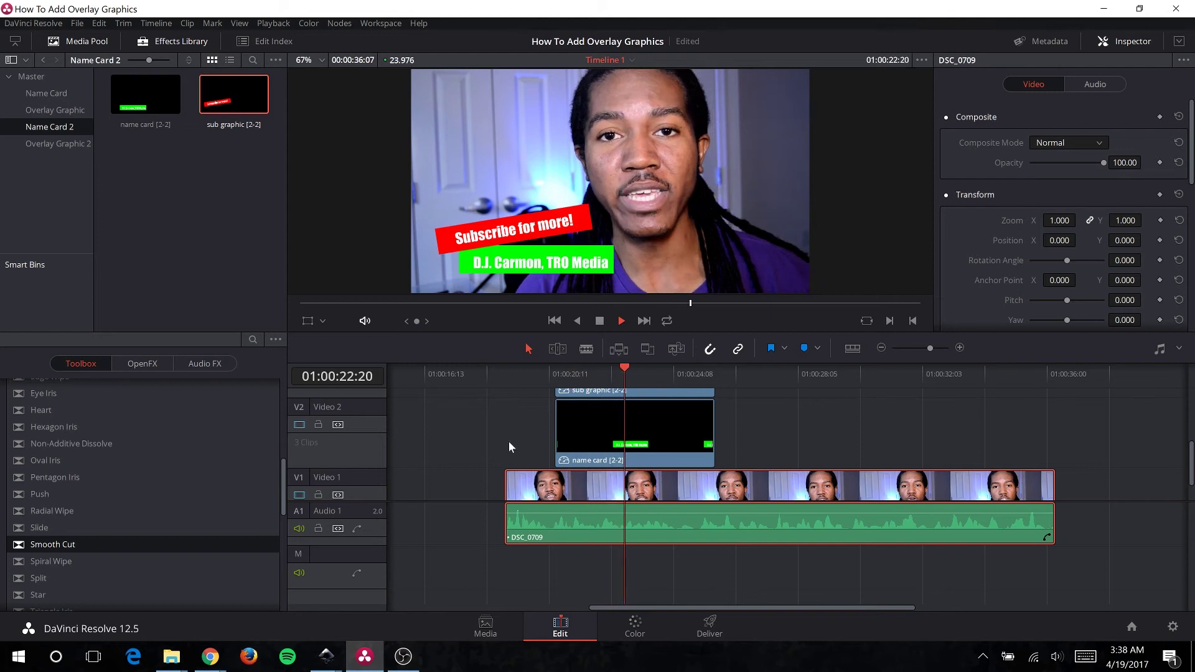
pyautogui.press('space')
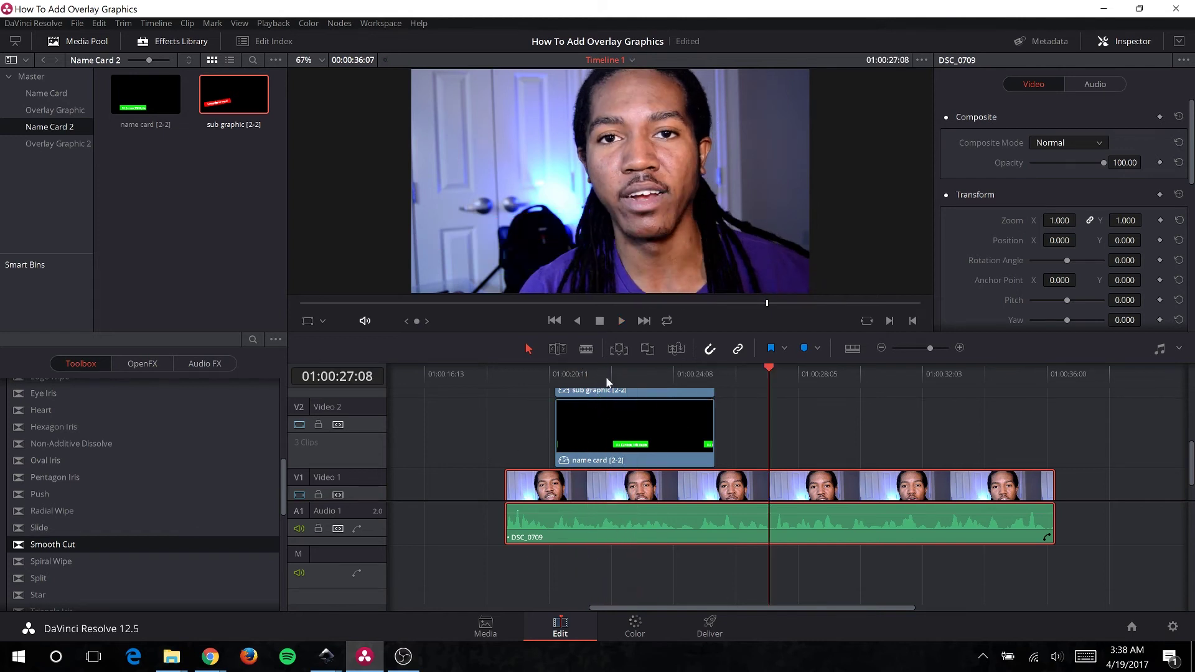
pyautogui.click(47, 111)
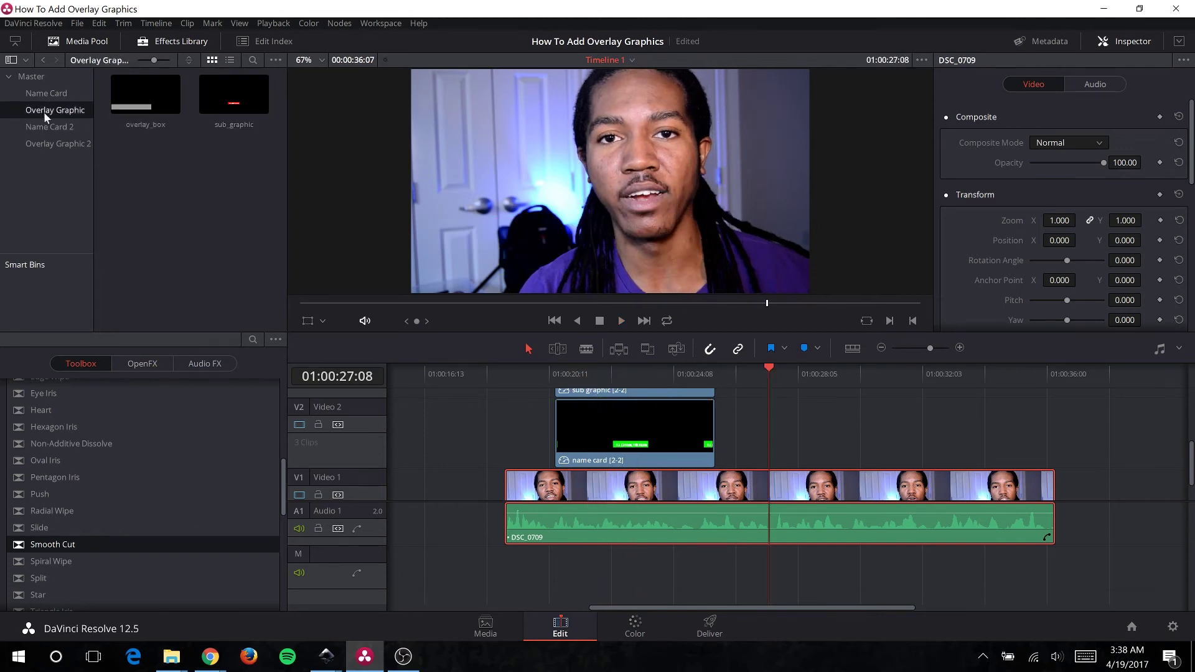
pyautogui.click(56, 143)
pyautogui.click(145, 95)
pyautogui.press('F10')
# Step: Stack sub_graphic on Video 3 above the overlay box and play back the section
pyautogui.moveTo(218, 105); pyautogui.dragTo(774, 411)
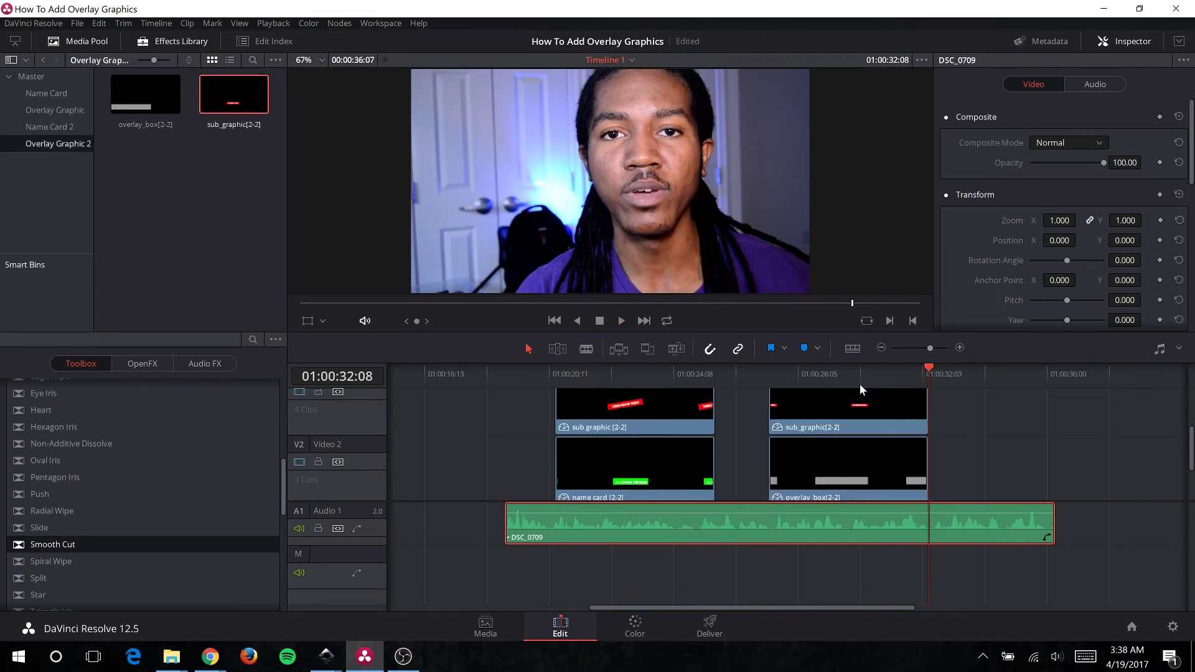
pyautogui.click(746, 371)
pyautogui.press('space')
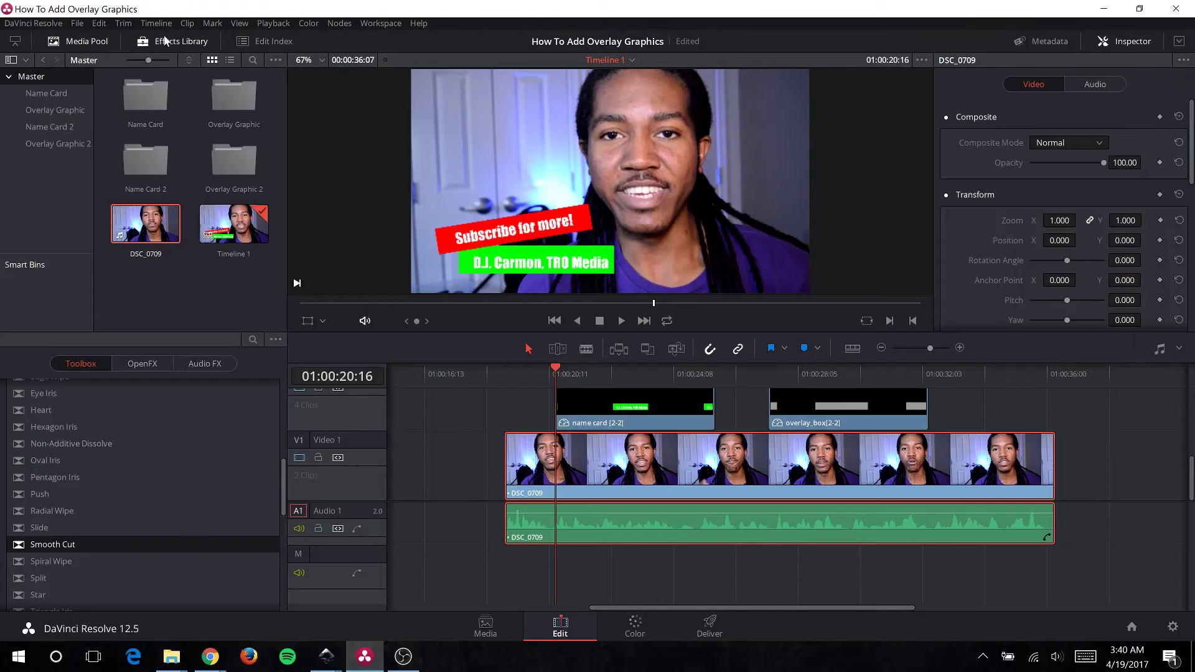
# Step: Add a Center Wipe transition from Video Transitions to the start of the V2 name card clip
pyautogui.click(168, 43)
pyautogui.click(162, 45)
pyautogui.scroll(5, 40, 476)
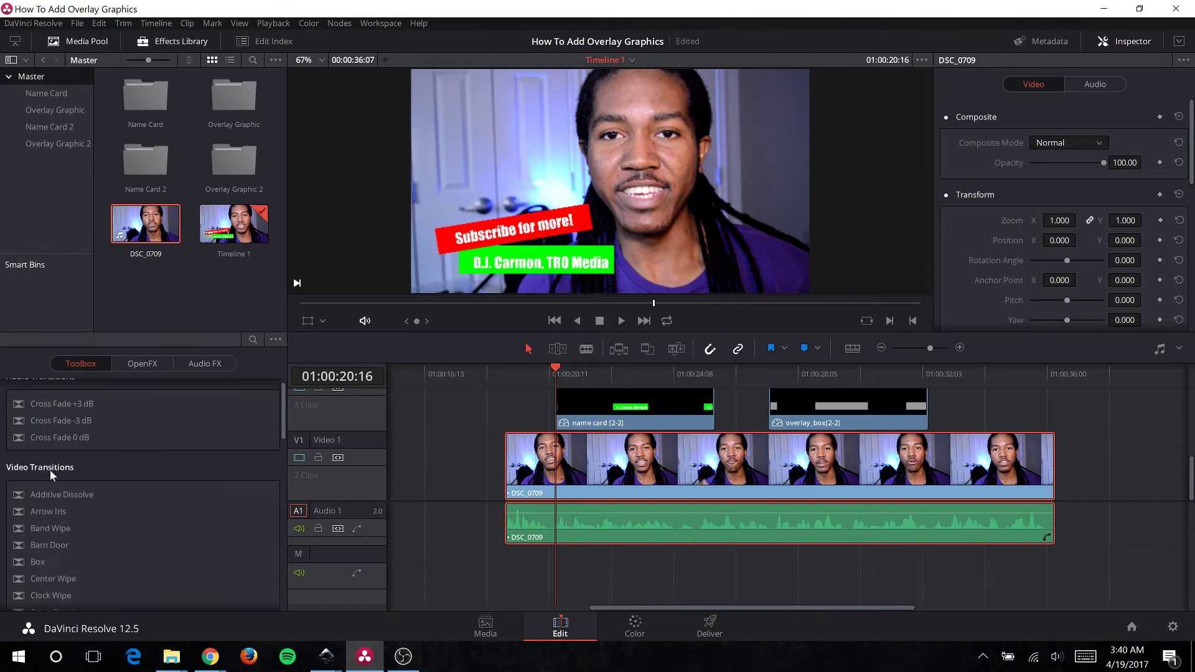
pyautogui.scroll(-2, 49, 484)
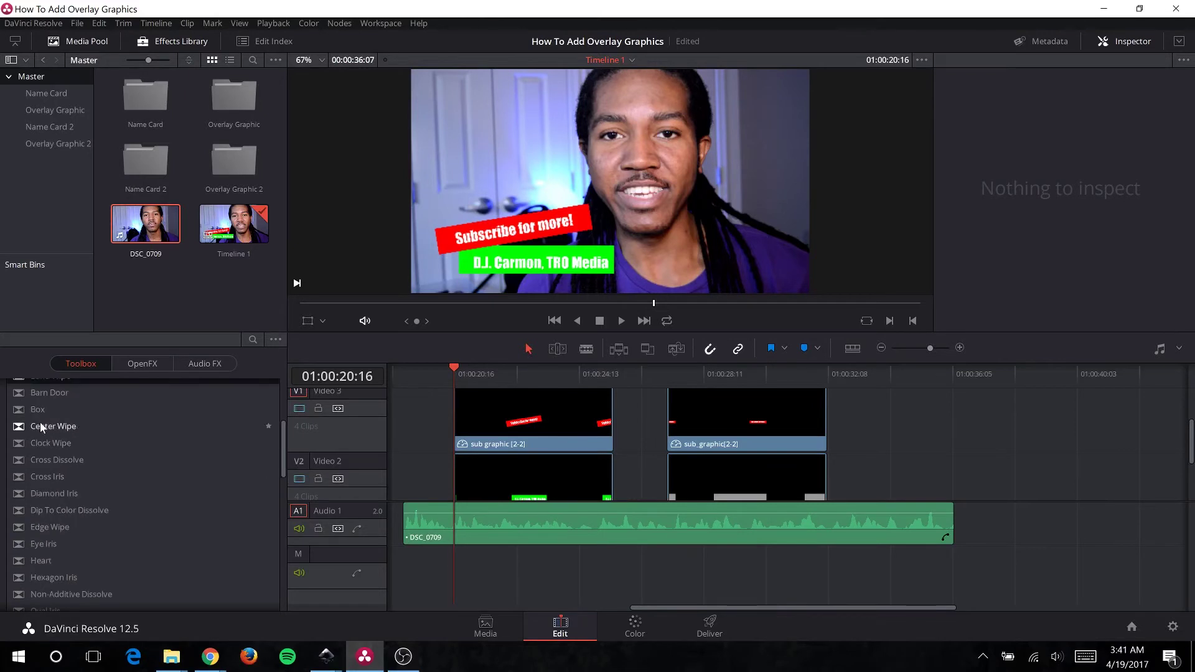
pyautogui.moveTo(41, 427); pyautogui.dragTo(460, 484)
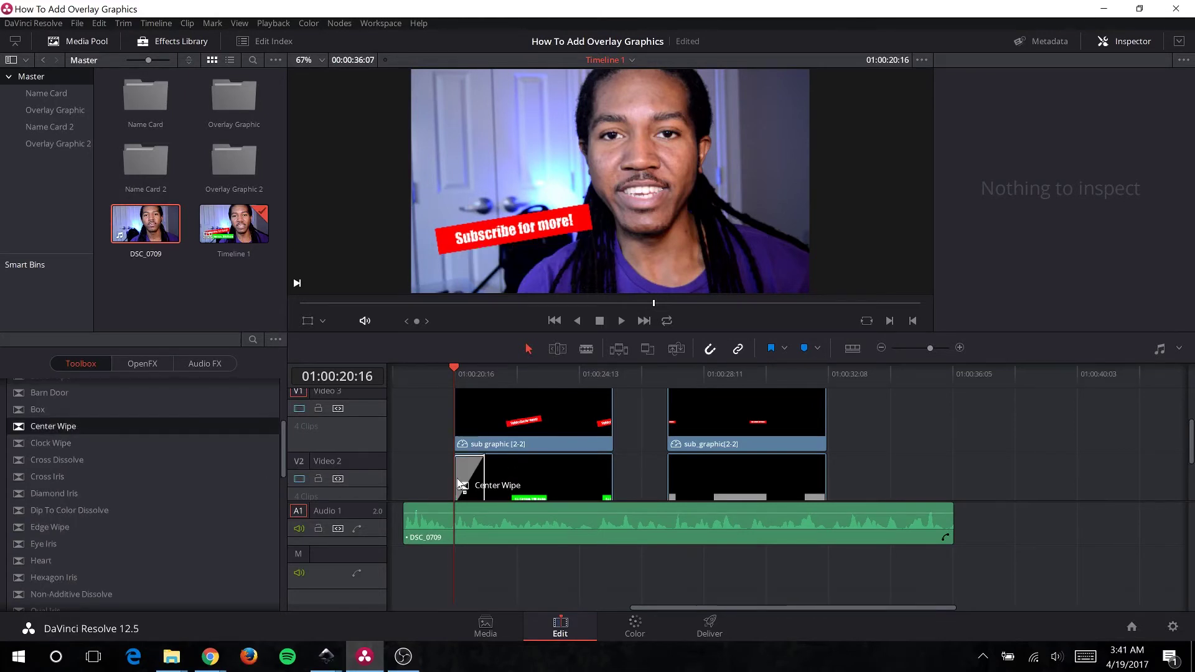
# Step: Add a Box transition to the start of the V3 sub_graphic clip and preview it
pyautogui.moveTo(452, 381)
pyautogui.mouseDown()
pyautogui.moveTo(468, 367)
pyautogui.moveTo(501, 370)
pyautogui.moveTo(454, 372)
pyautogui.mouseUp()
pyautogui.scroll(1, 56, 462)
pyautogui.moveTo(56, 462); pyautogui.dragTo(479, 414)
pyautogui.moveTo(458, 367); pyautogui.dragTo(484, 373)
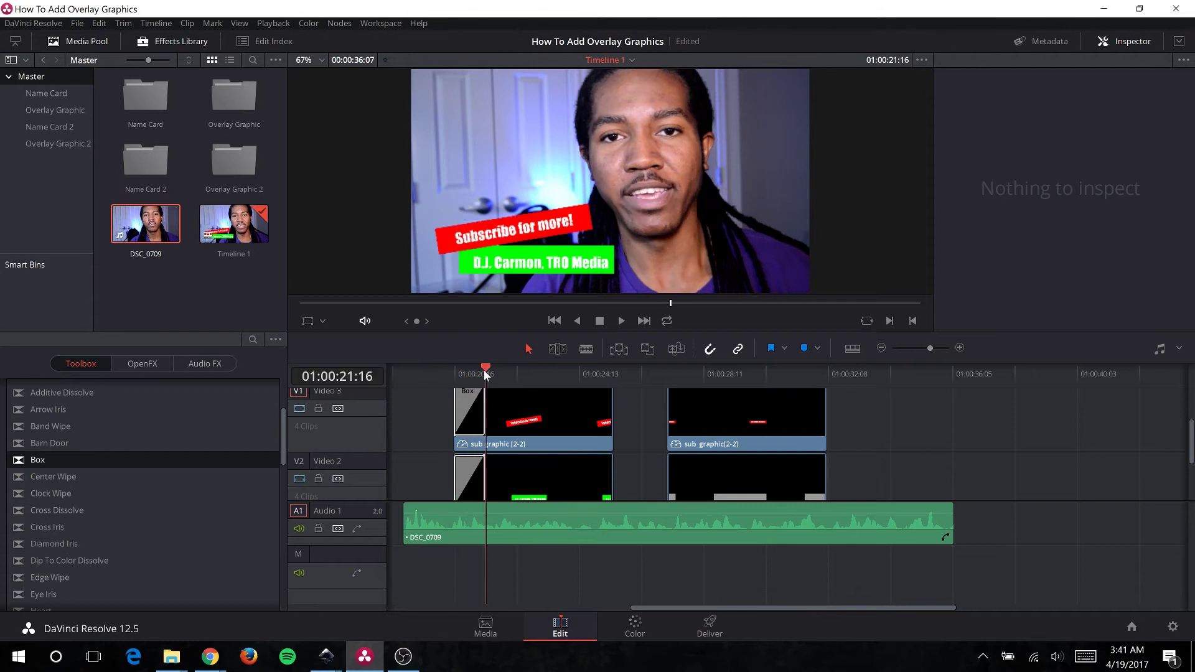
# Step: Add an X Wipe to the end of the sub_graphic clip and review the transitions
pyautogui.click(578, 381)
pyautogui.scroll(-7, 56, 498)
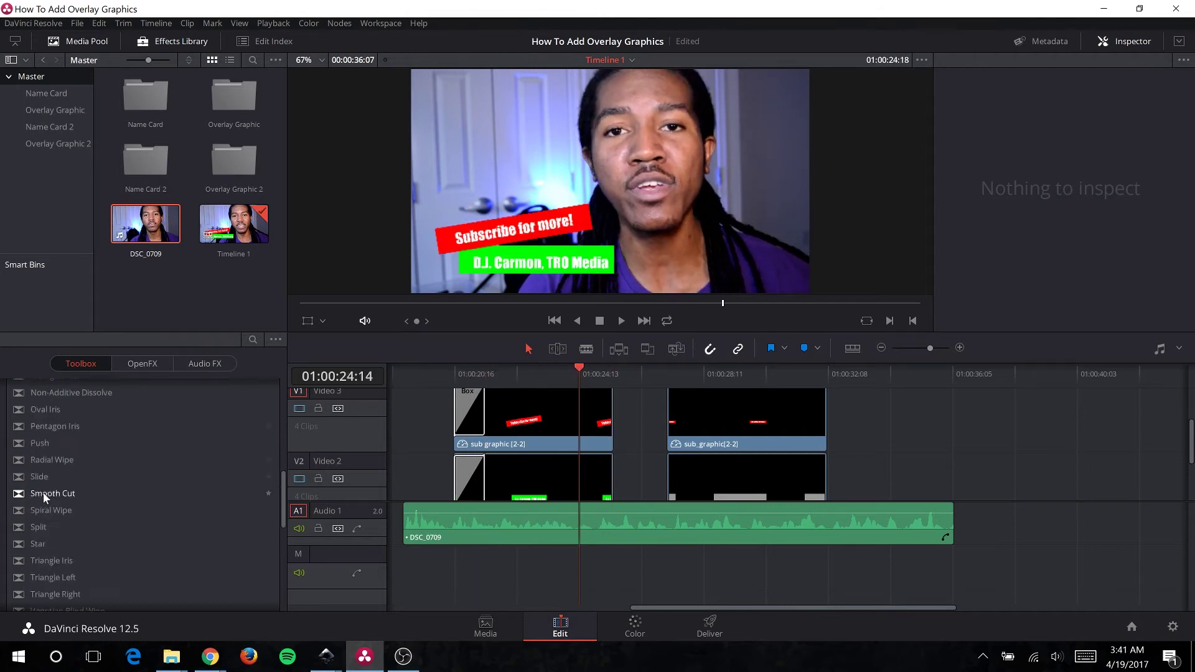
pyautogui.moveTo(109, 543); pyautogui.dragTo(546, 407)
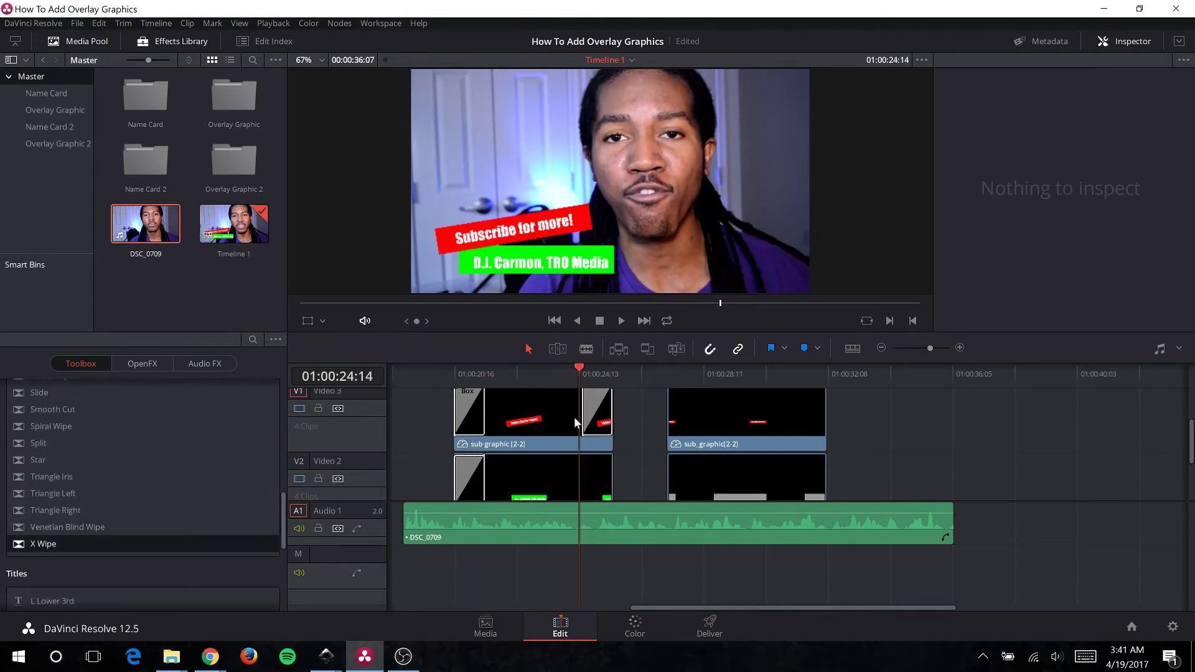
pyautogui.moveTo(570, 371); pyautogui.dragTo(436, 385)
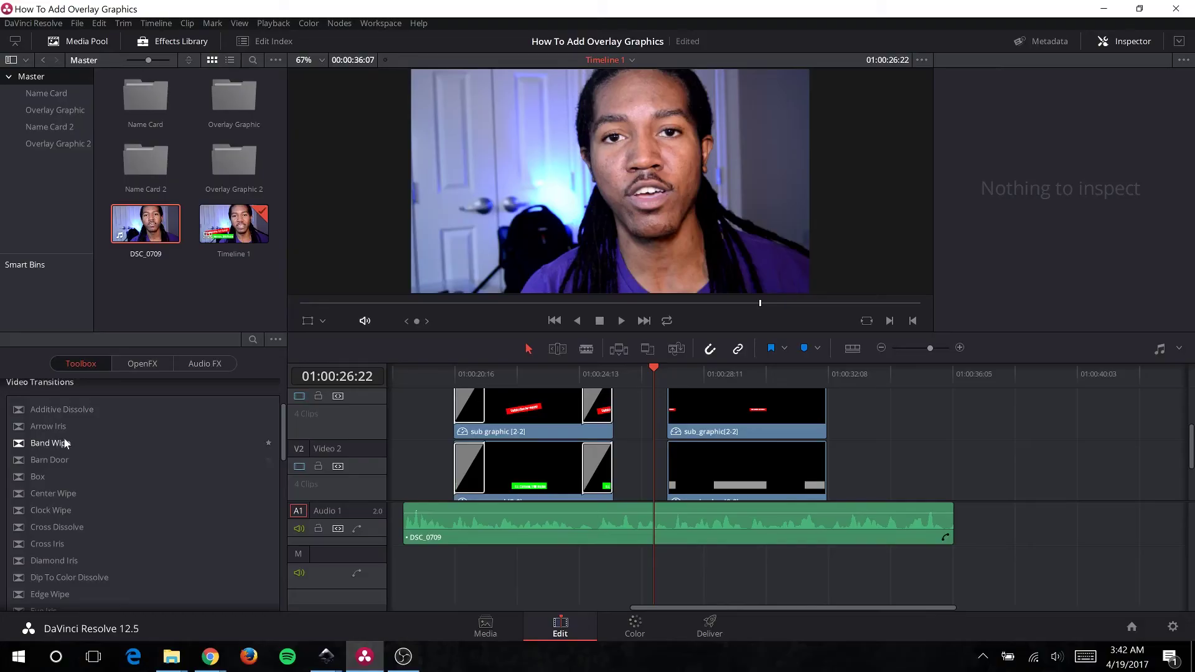
# Step: Add a Band Wipe to an overlay clip and a 1.0-second Edge Wipe opening sub graphic 2-2
pyautogui.moveTo(49, 442); pyautogui.dragTo(705, 427)
pyautogui.moveTo(667, 372)
pyautogui.mouseDown()
pyautogui.moveTo(685, 372)
pyautogui.moveTo(666, 376)
pyautogui.mouseUp()
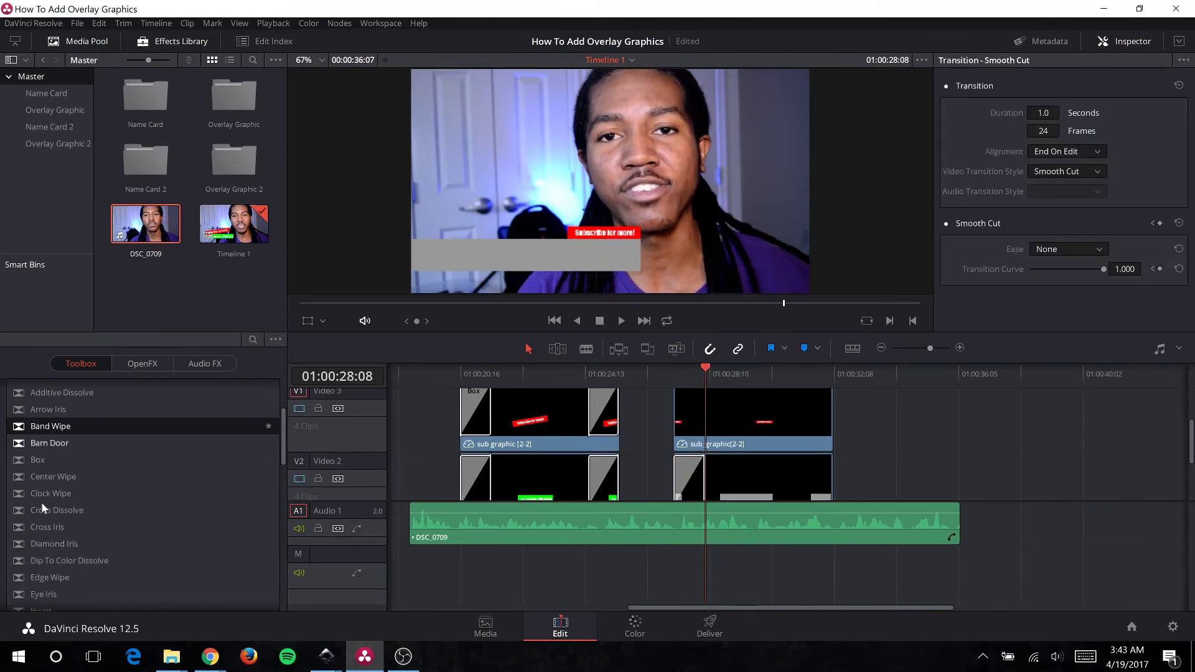
pyautogui.scroll(-2, 34, 555)
pyautogui.moveTo(43, 545); pyautogui.dragTo(681, 428)
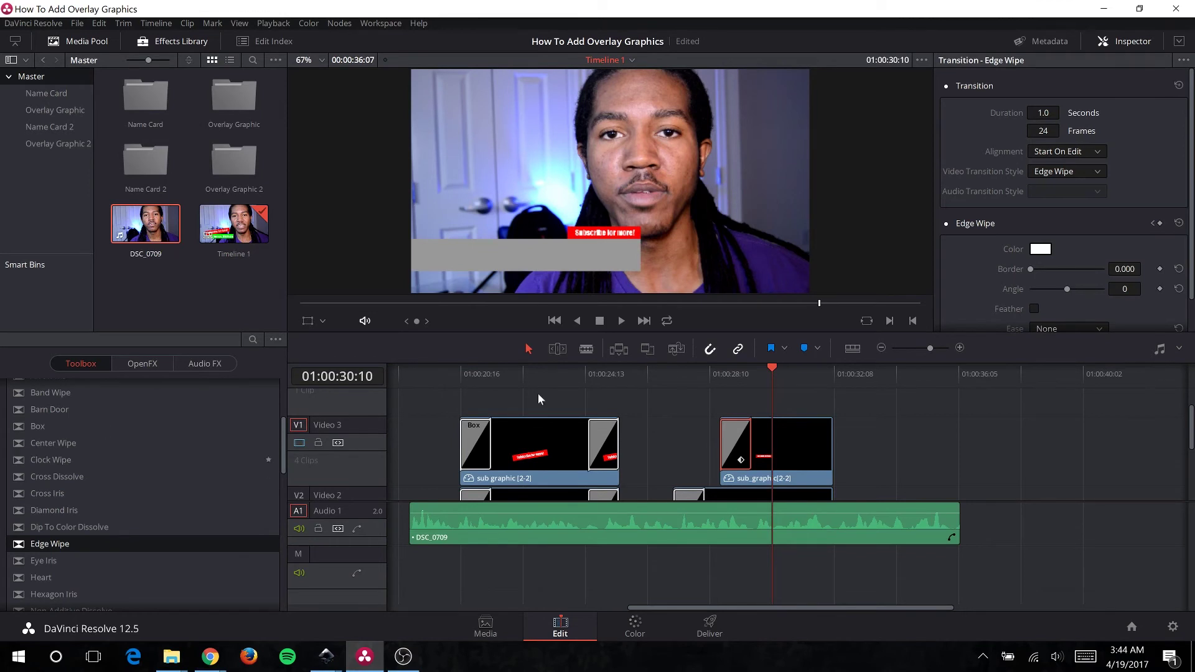
pyautogui.scroll(-8, 110, 484)
# Step: Place an L Lower 3rd title on Video 3, trimming its start to 01:00:28:08
pyautogui.moveTo(50, 481); pyautogui.dragTo(977, 415)
pyautogui.moveTo(789, 484); pyautogui.dragTo(789, 430)
pyautogui.moveTo(933, 401); pyautogui.dragTo(738, 443)
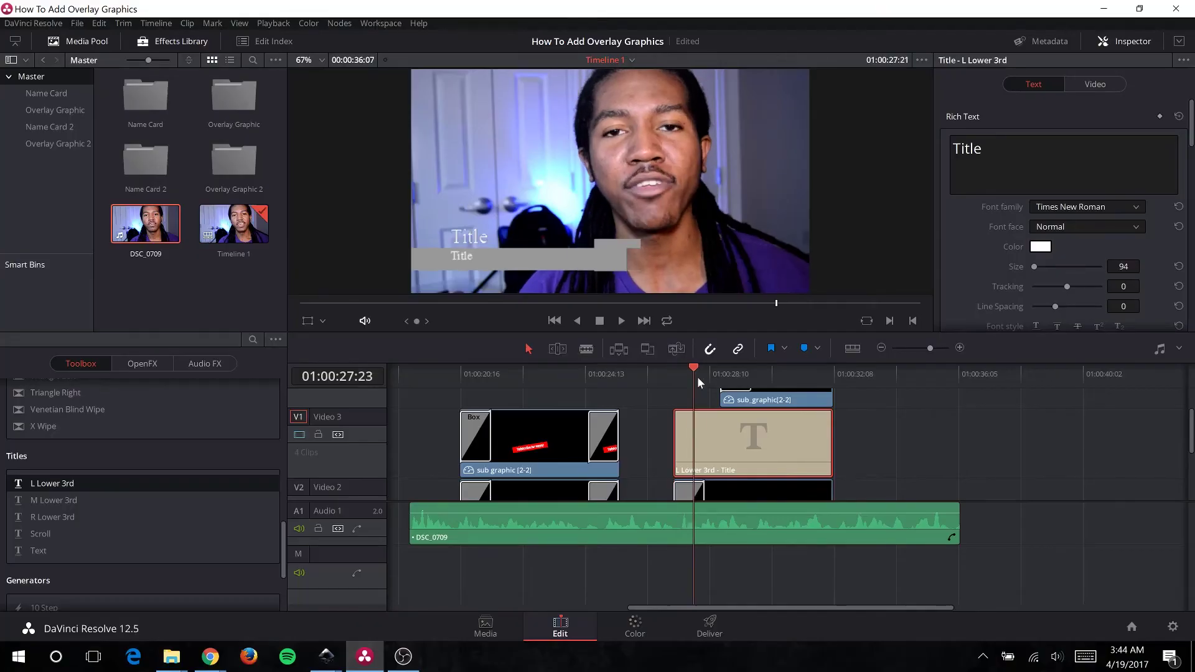
pyautogui.moveTo(697, 376); pyautogui.dragTo(705, 376)
pyautogui.moveTo(679, 442); pyautogui.dragTo(730, 420)
# Step: Enter 'How To Make Overlays' and 'Using Inkscape For Free!' as the title's two text lines
pyautogui.write('How to')
pyautogui.press('BackSpace')
pyautogui.press('BackSpace')
pyautogui.write('To ')
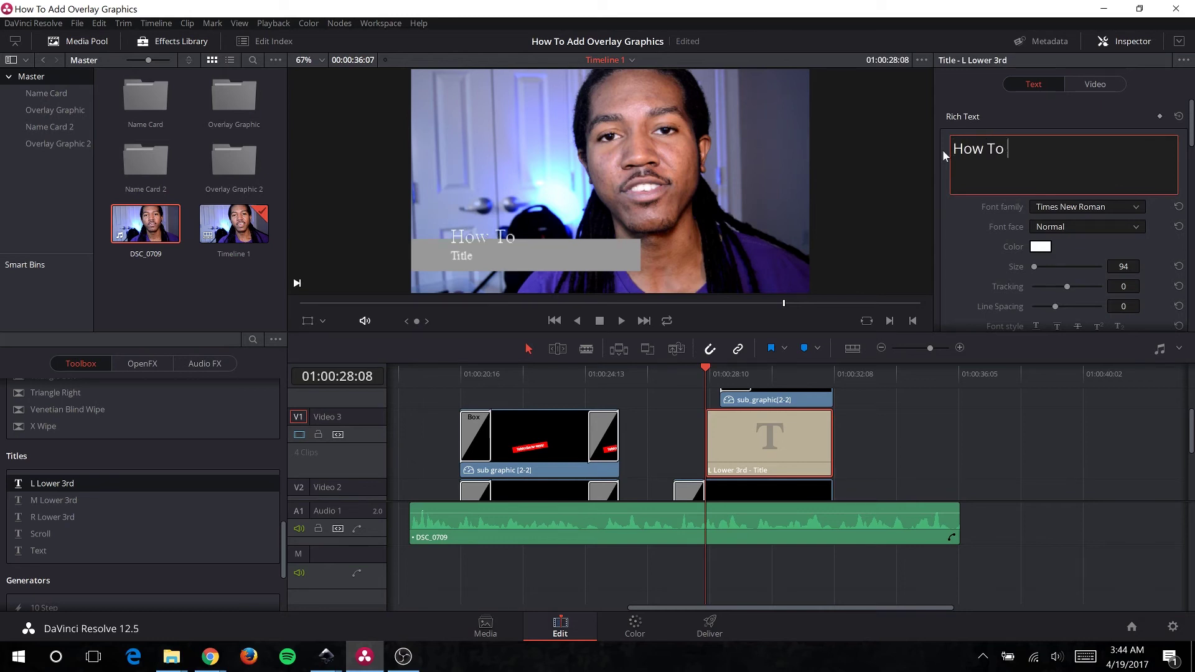
pyautogui.write('Make Overlays')
pyautogui.scroll(-2, 971, 274)
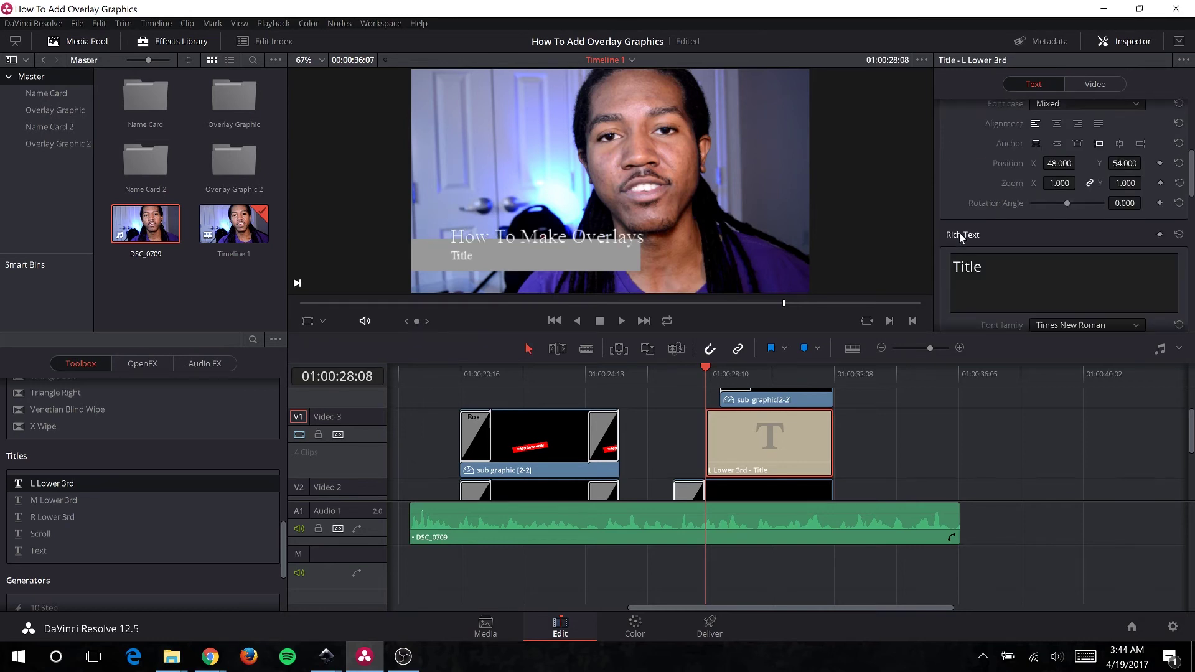
pyautogui.scroll(-1, 962, 236)
pyautogui.doubleClick(965, 211)
pyautogui.write('Using Inkscape!')
pyautogui.press('BackSpace')
pyautogui.write('For Free!')
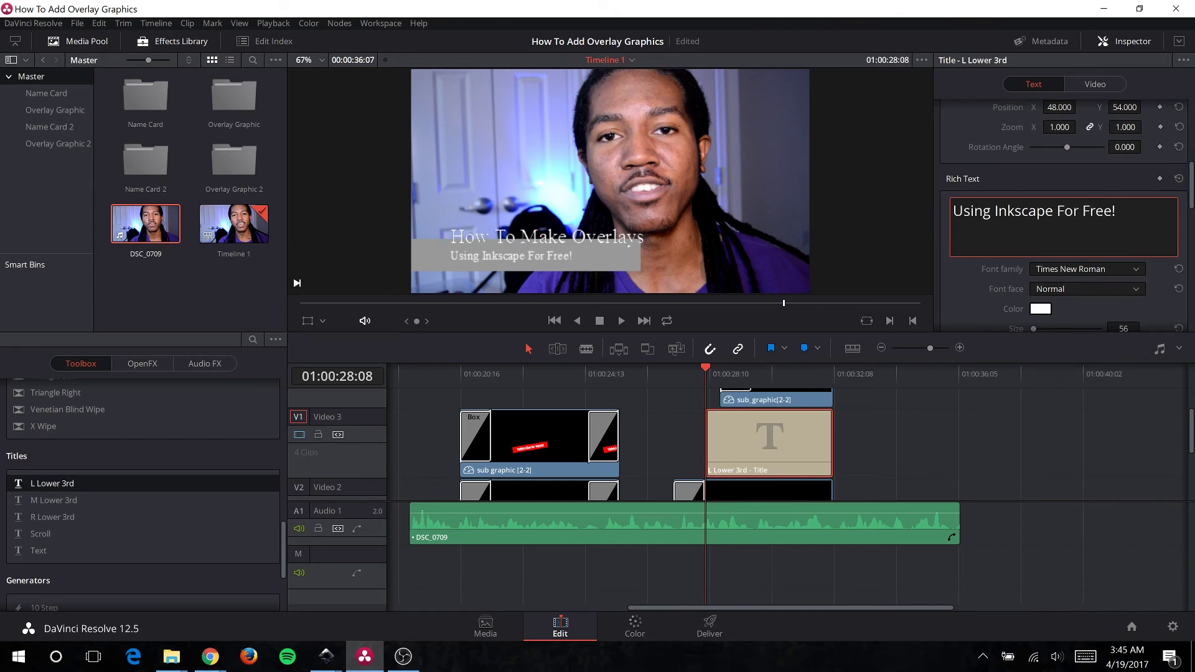
# Step: Set the font of both title text lines to Impact
pyautogui.scroll(3, 963, 217)
pyautogui.click(1086, 206)
pyautogui.scroll(-2, 1145, 389)
pyautogui.click(1071, 401)
pyautogui.scroll(-2, 968, 255)
pyautogui.click(1086, 306)
pyautogui.click(983, 279)
pyautogui.scroll(3, 951, 207)
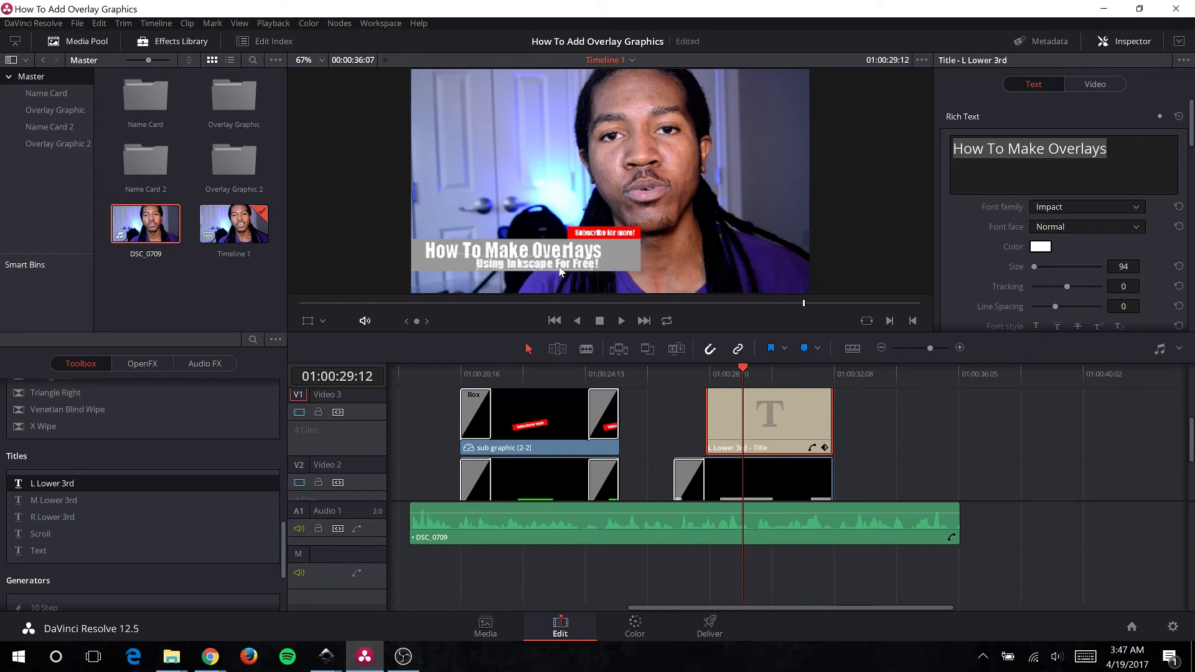
# Step: Add a Smooth Cut to the title's start, then choose YouTube 1080p render settings
pyautogui.moveTo(740, 366)
pyautogui.mouseDown()
pyautogui.moveTo(705, 368)
pyautogui.moveTo(719, 368)
pyautogui.mouseUp()
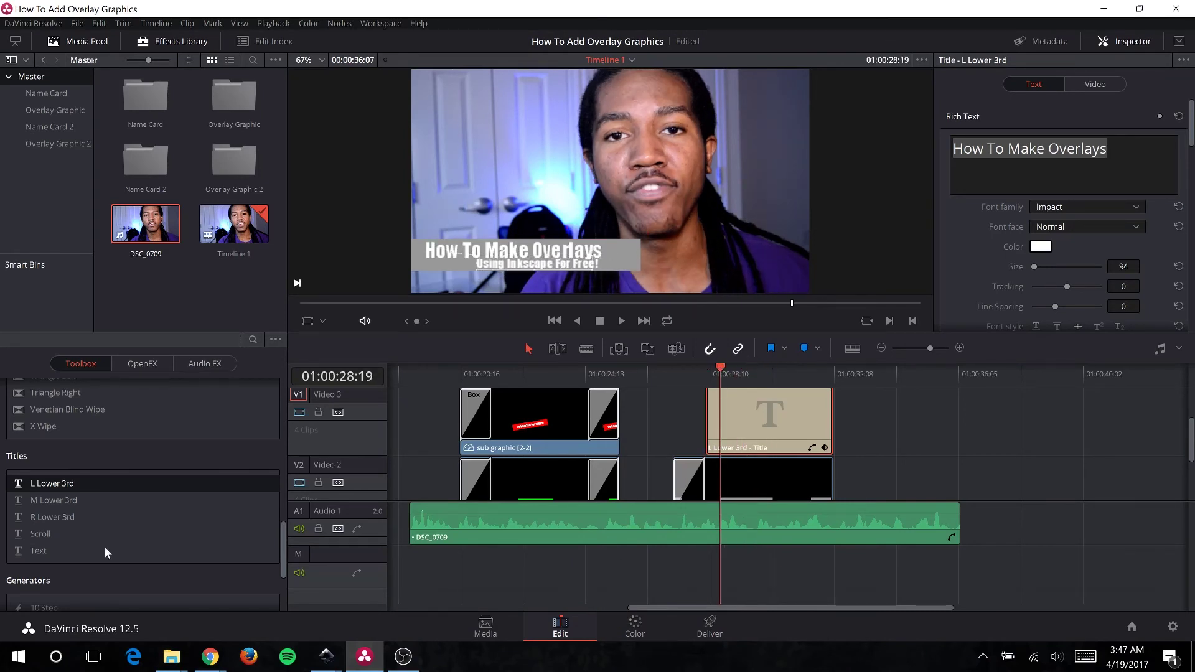
pyautogui.scroll(5, 112, 528)
pyautogui.moveTo(61, 459); pyautogui.dragTo(714, 417)
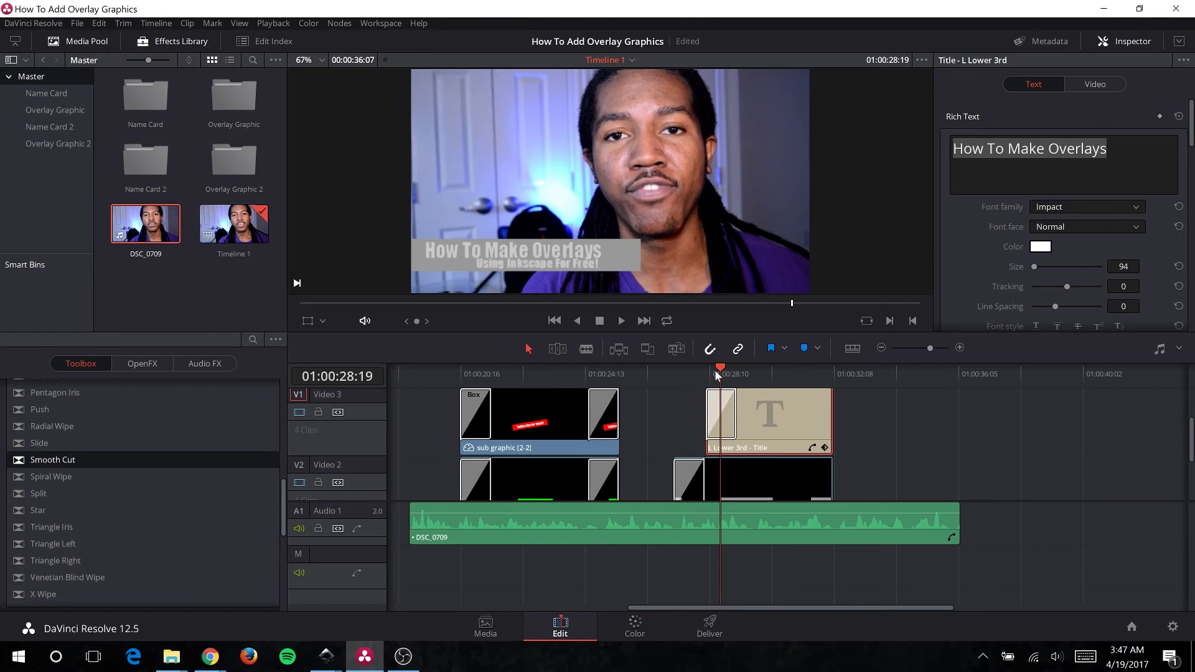
pyautogui.moveTo(718, 372); pyautogui.dragTo(749, 372)
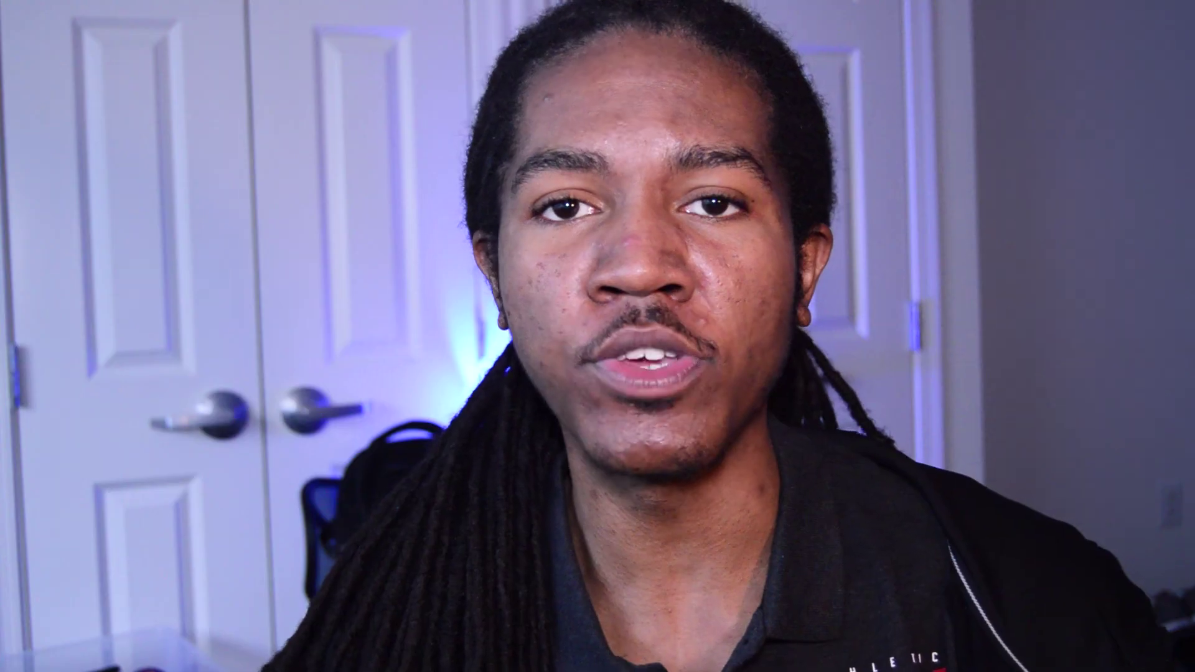
pyautogui.click(65, 128)
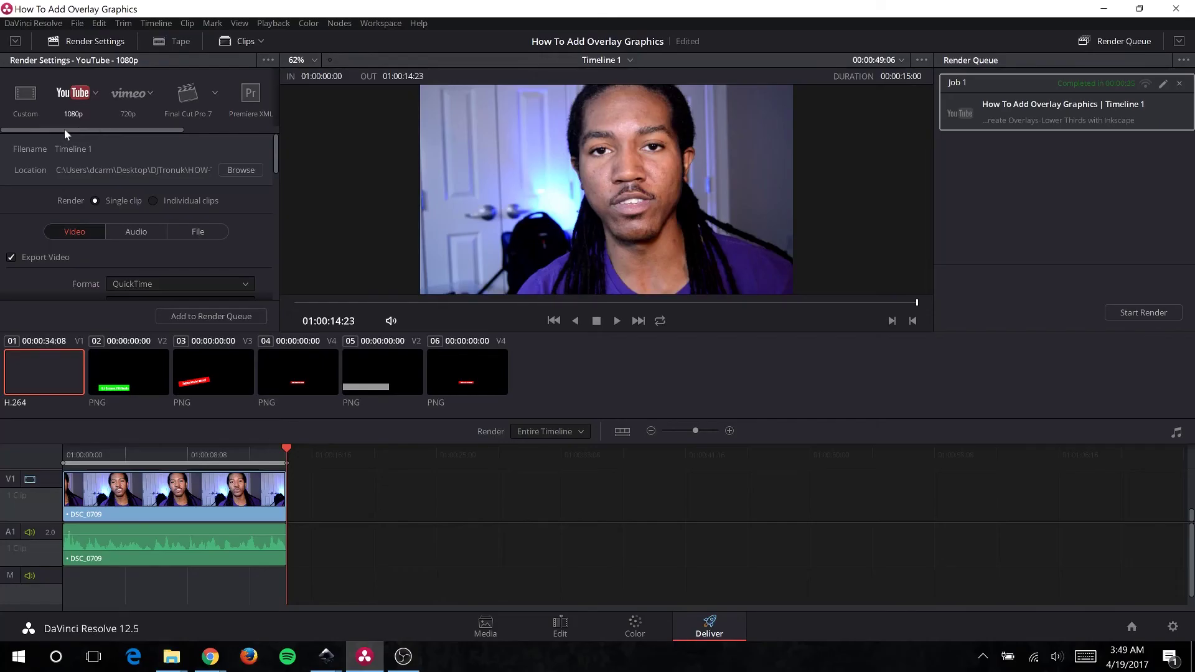
pyautogui.scroll(-4, 151, 227)
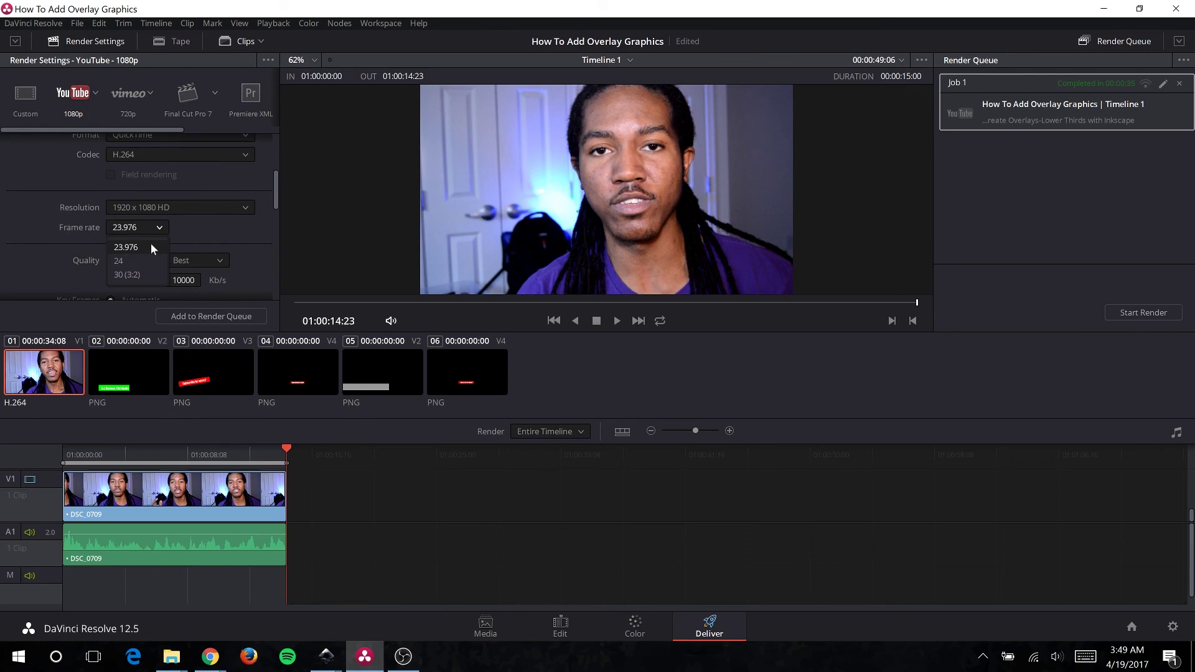
# Step: Keep 23.976 fps, add the timeline to the render queue as Job 2, and start rendering
pyautogui.click(151, 248)
pyautogui.scroll(-6, 45, 193)
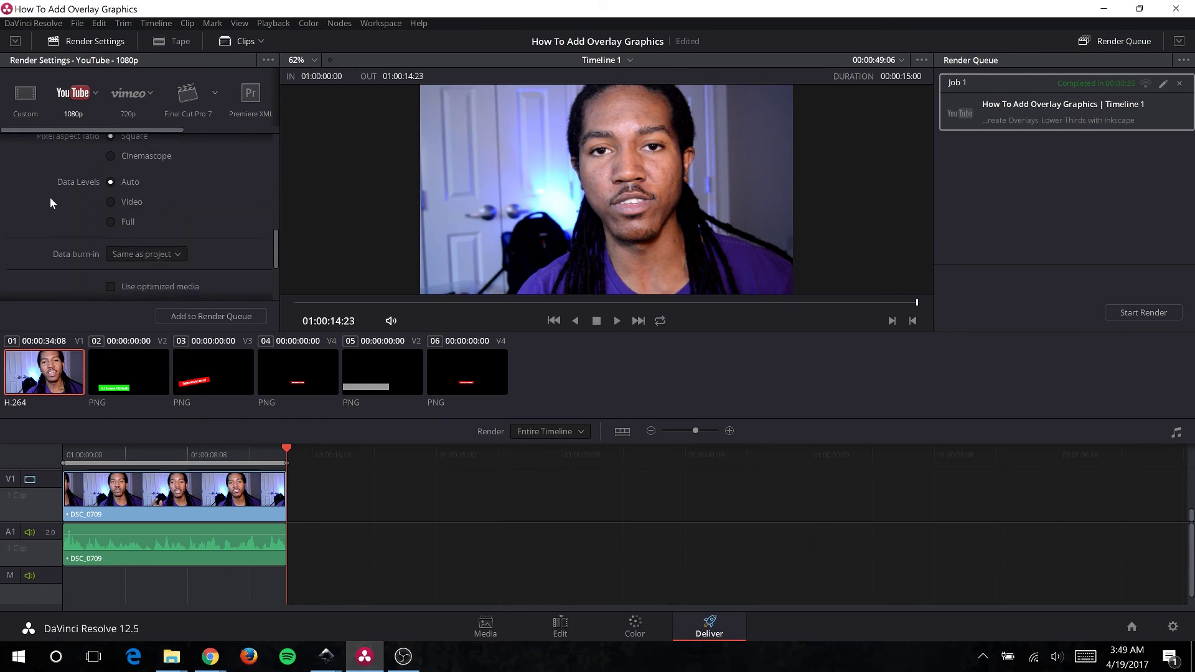
pyautogui.click(211, 316)
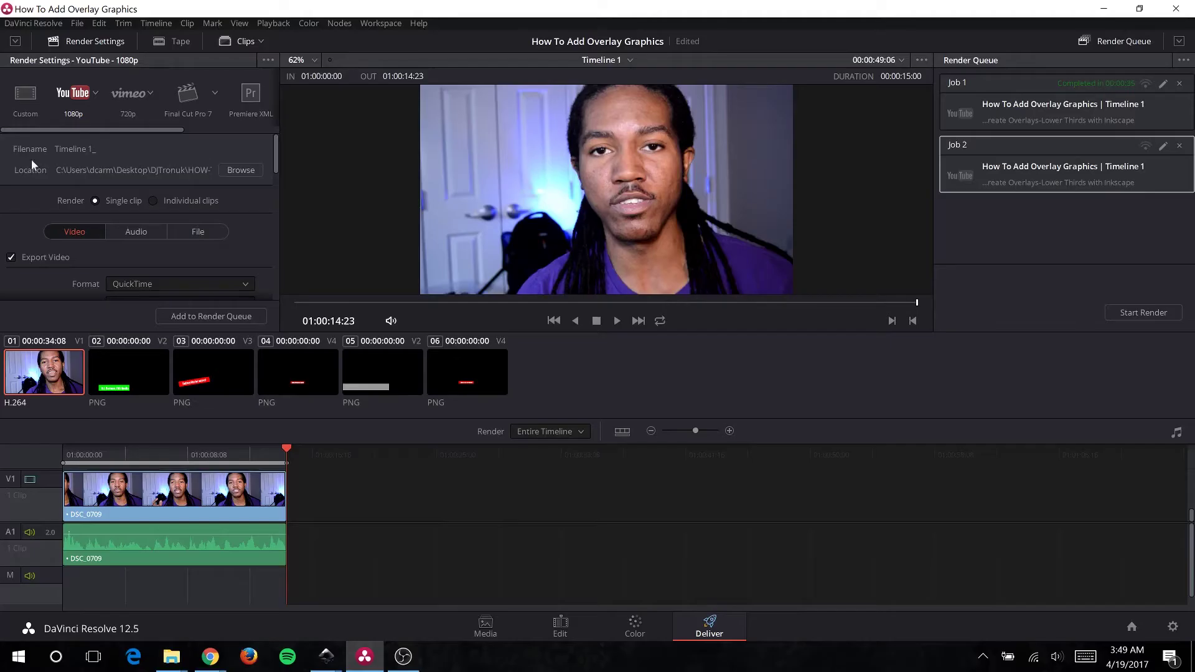
pyautogui.click(1135, 312)
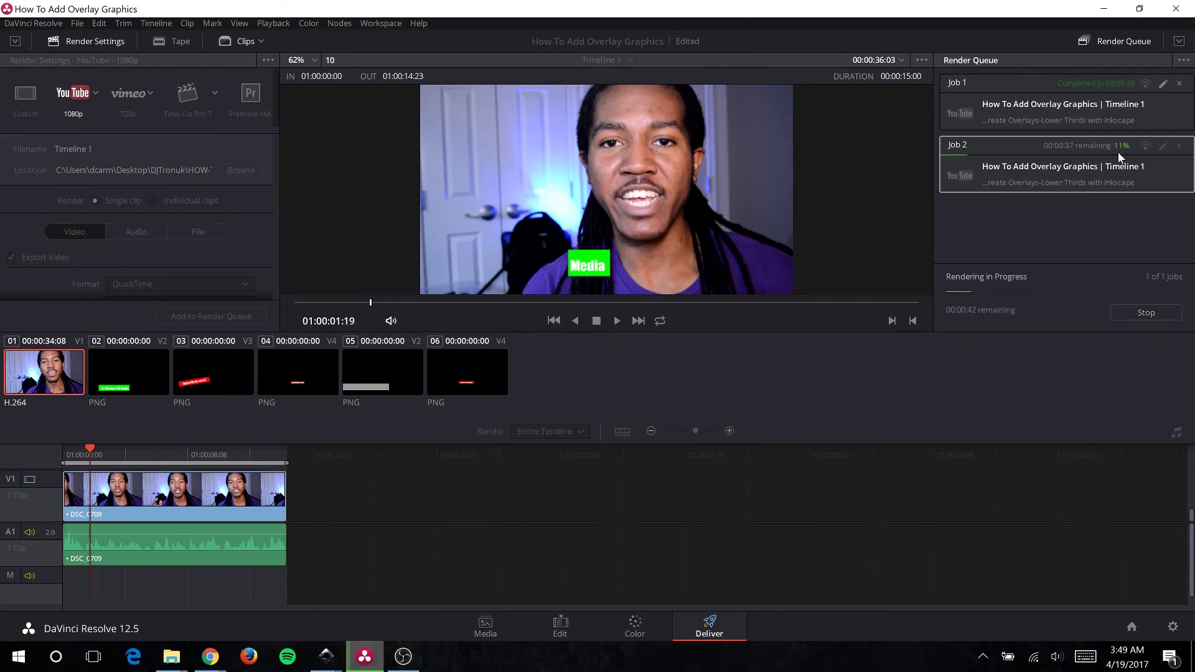